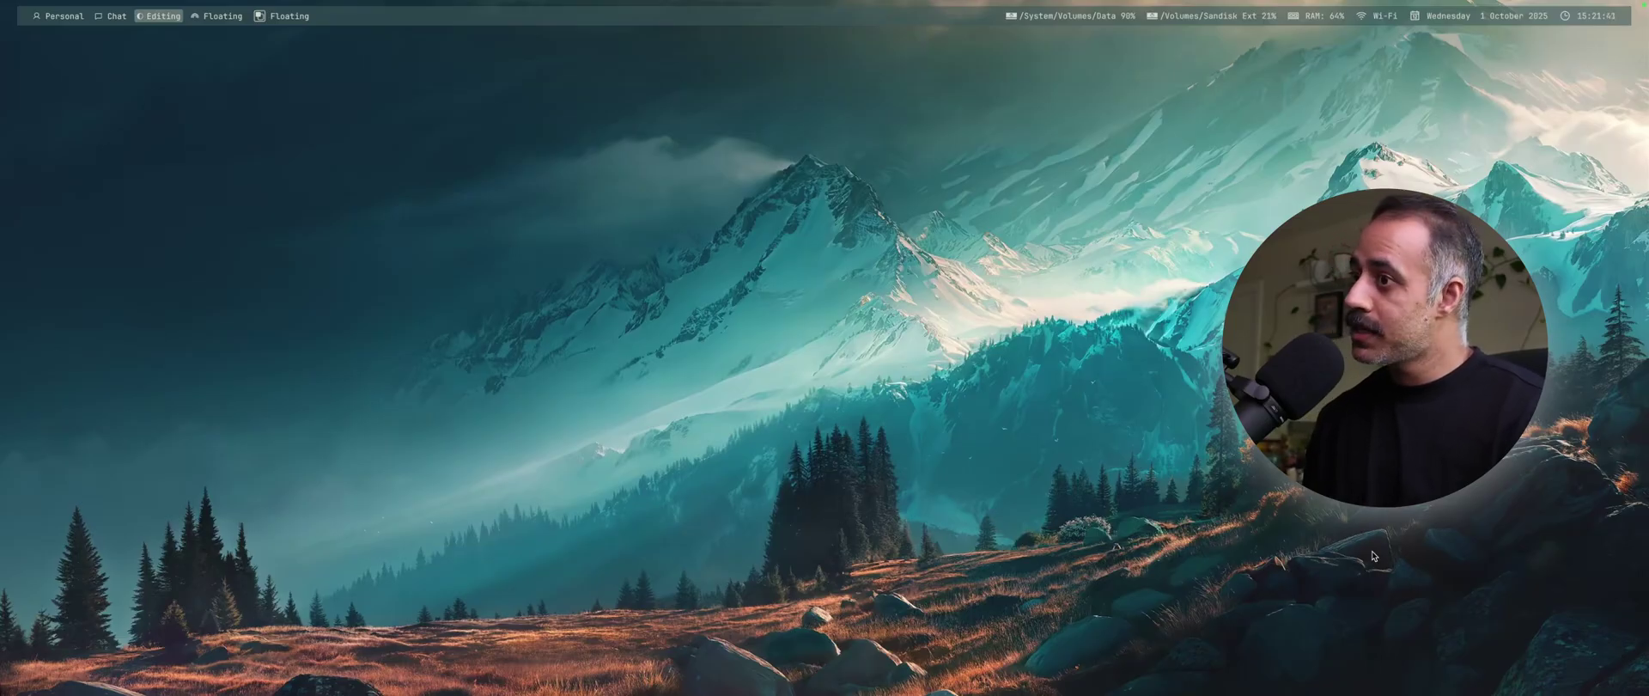
# - Switch to the Personal workspace with alt+1 to bring up the komorebi GitHub README
pyautogui.hotkey('alt', '1')
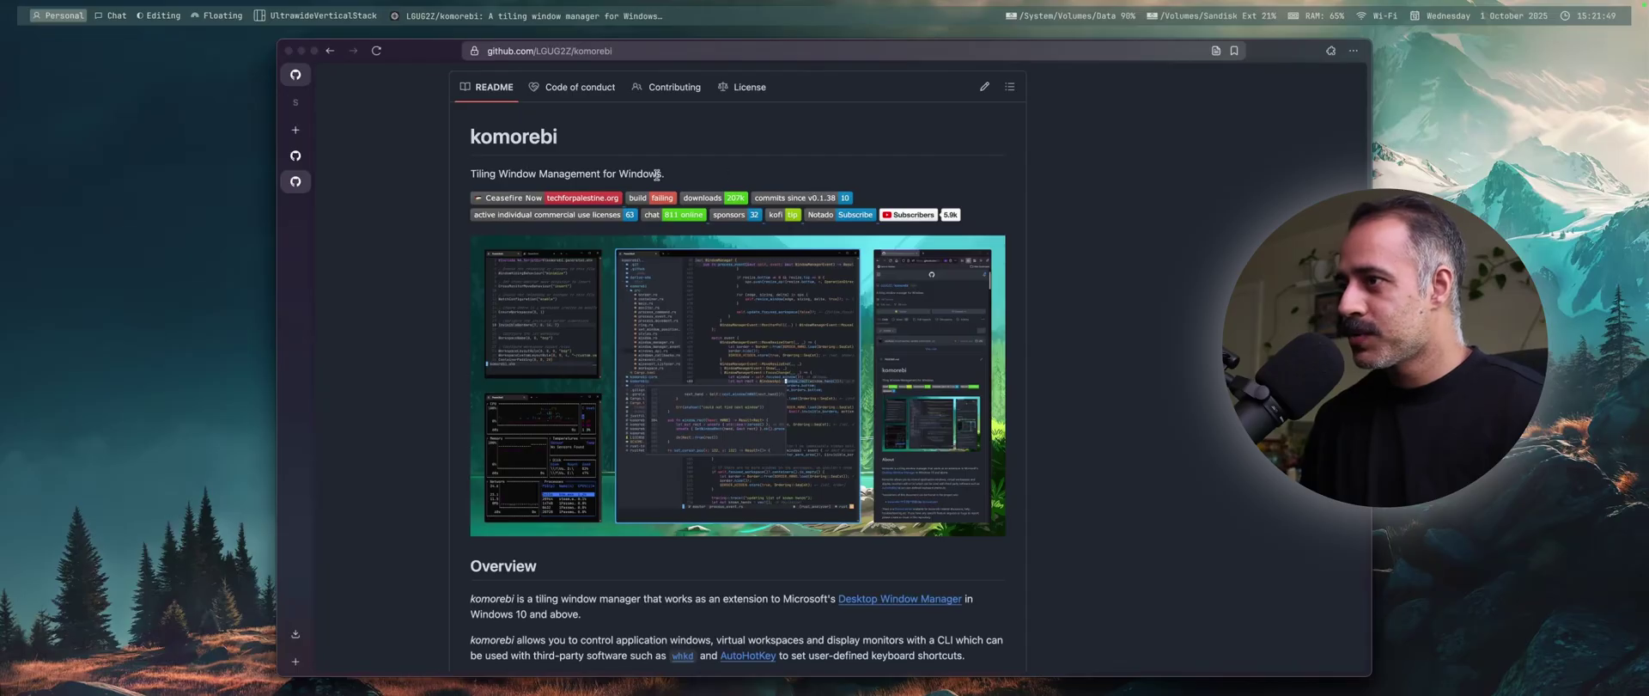
# - Show the komorebi-for-mac tab and reorder the tiles: docs left, GitHub READMEs centre and right
pyautogui.hotkey('ctrl', 'shift', 'Tab')
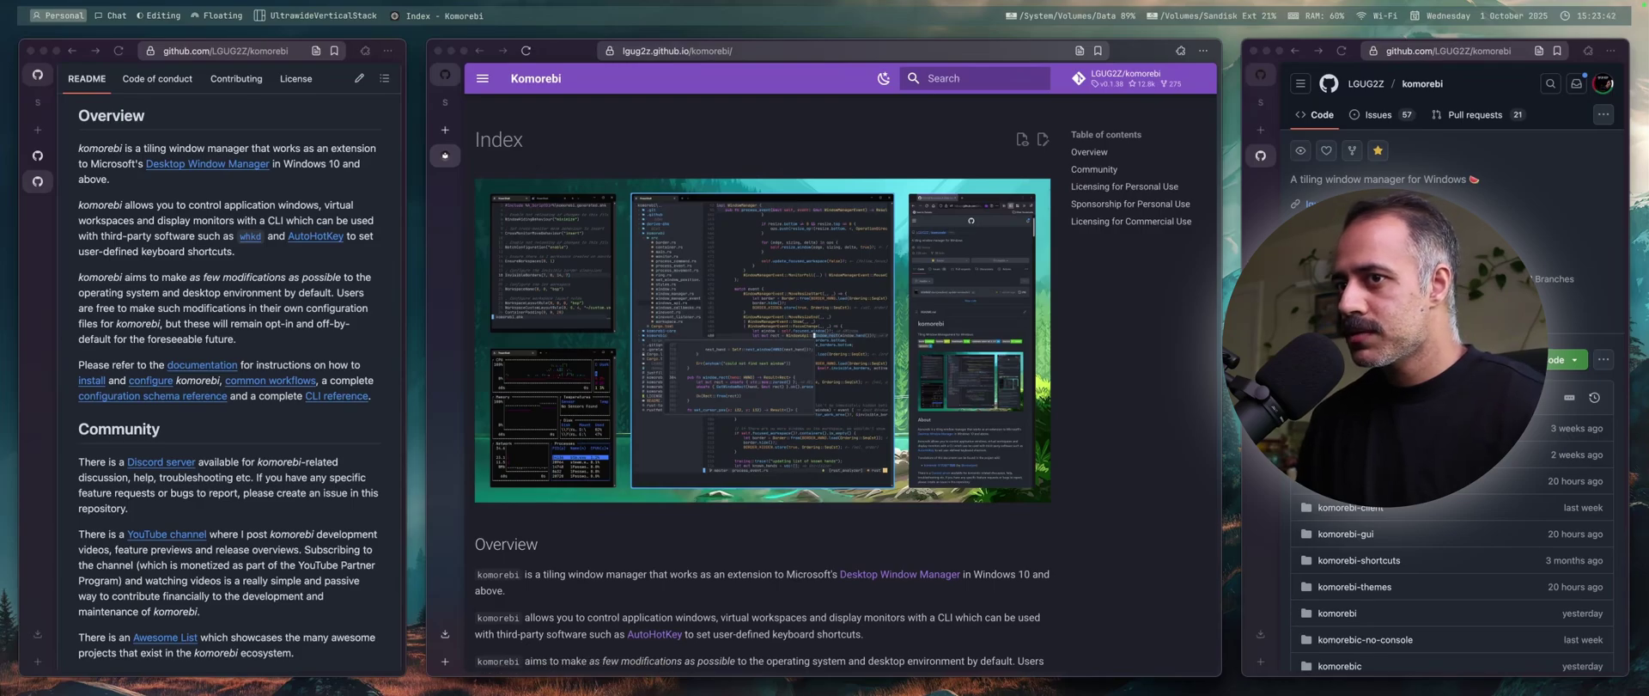
pyautogui.moveTo(1270, 277); pyautogui.dragTo(856, 276)
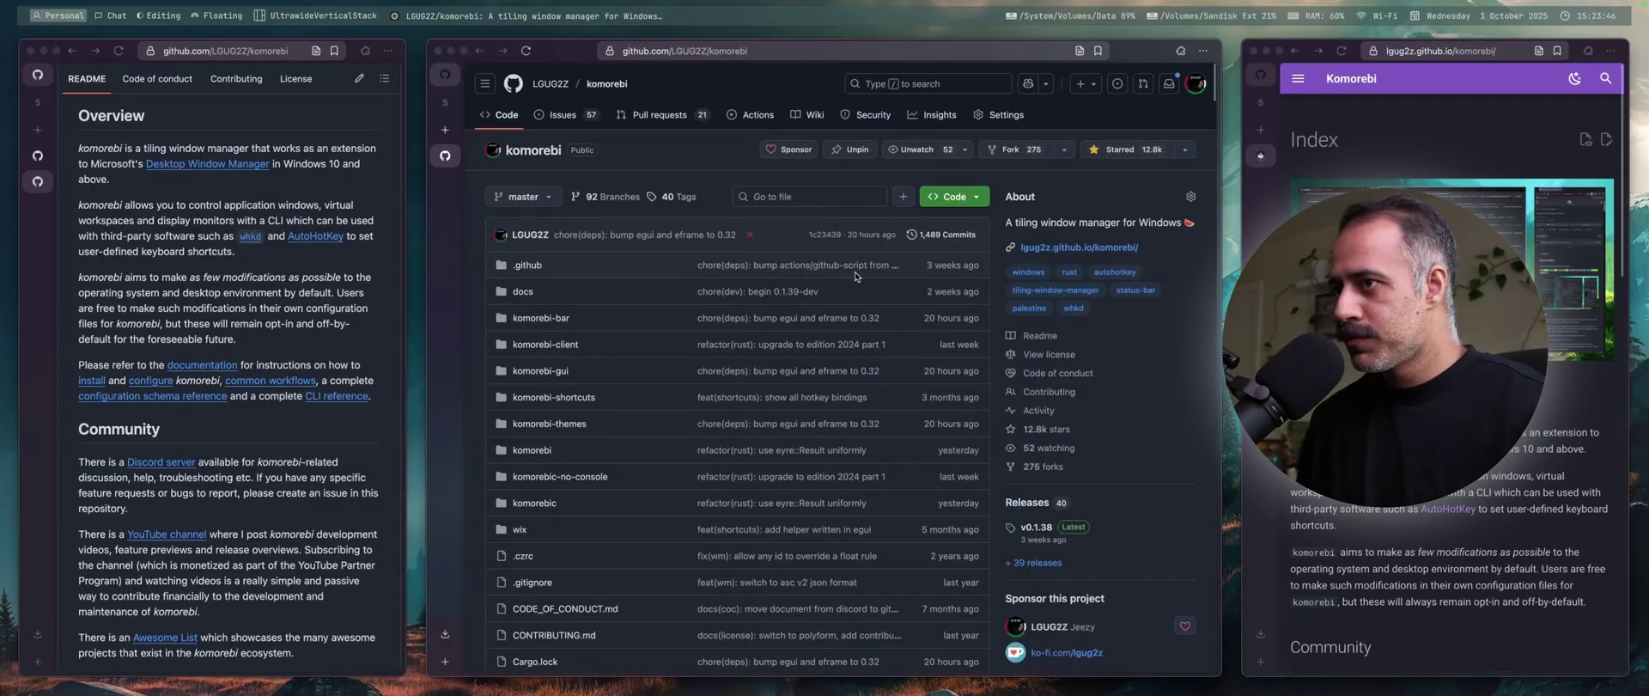
pyautogui.moveTo(38, 281); pyautogui.dragTo(717, 339)
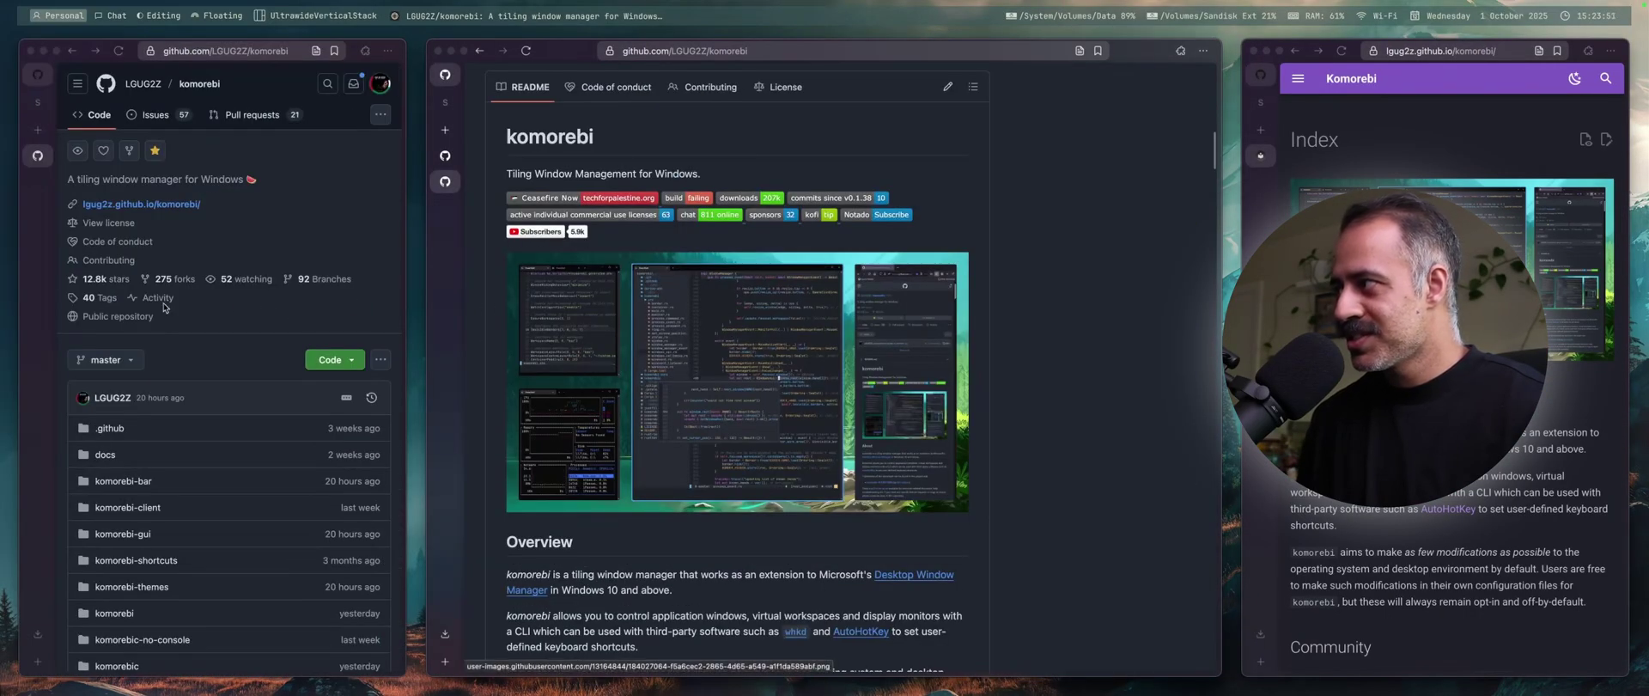
pyautogui.moveTo(42, 300); pyautogui.dragTo(921, 392)
# - Narrow the centre browser column, widening the right one
pyautogui.scroll(-5, 922, 392)
pyautogui.scroll(-8, 920, 392)
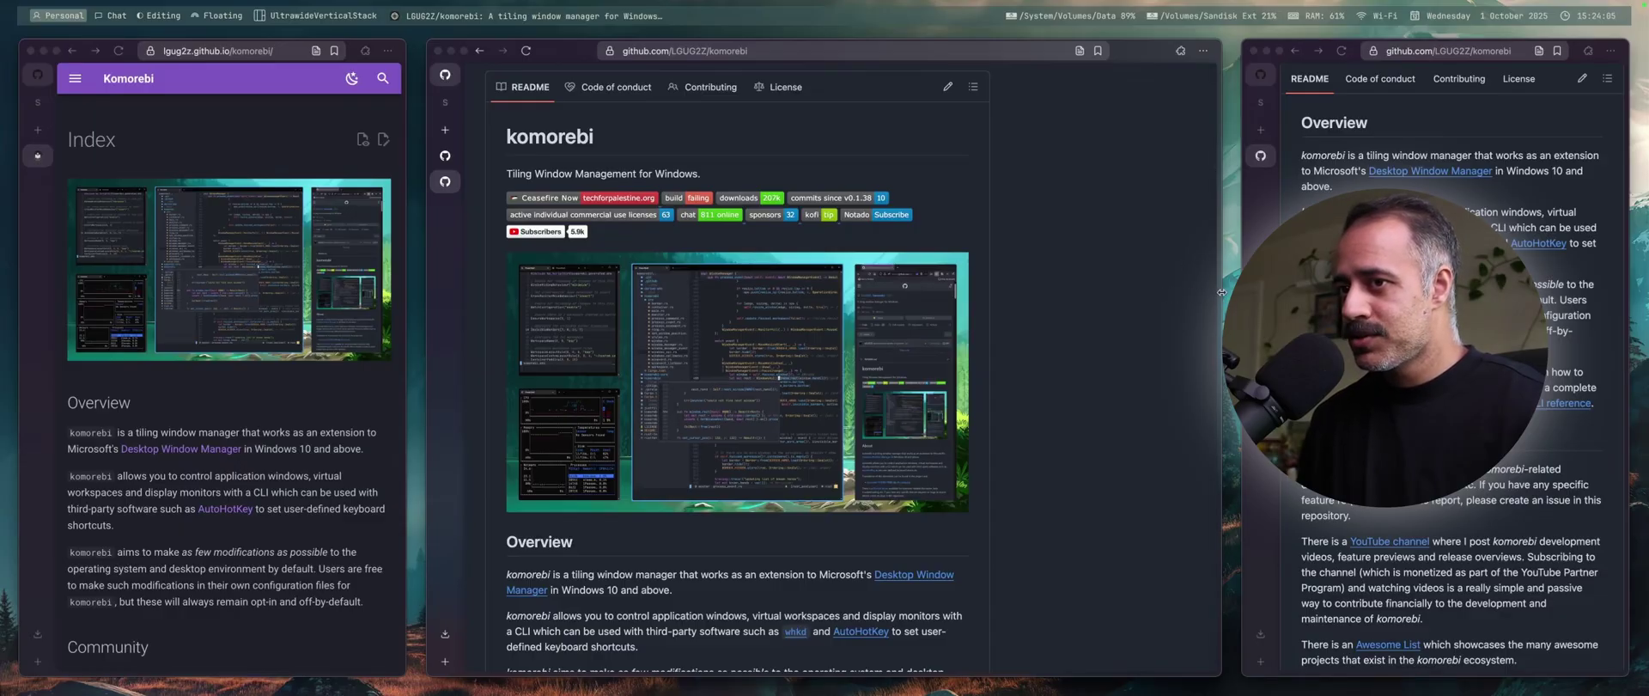
pyautogui.moveTo(1220, 294); pyautogui.dragTo(1065, 294)
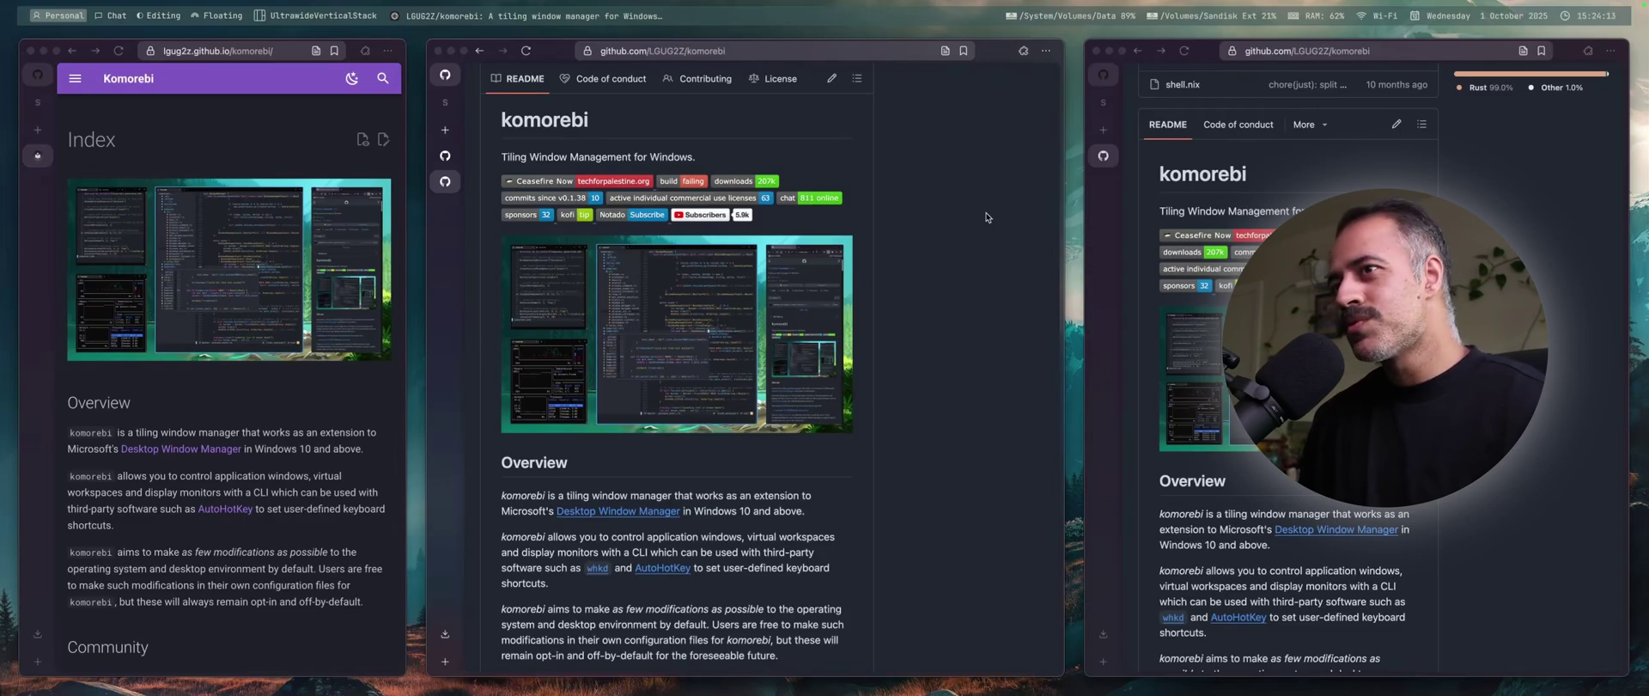
# - Resize the centre column with alt+shift+r, alt+minus and alt+plus, ending widened
pyautogui.hotkey('alt', 'shift', 'r')
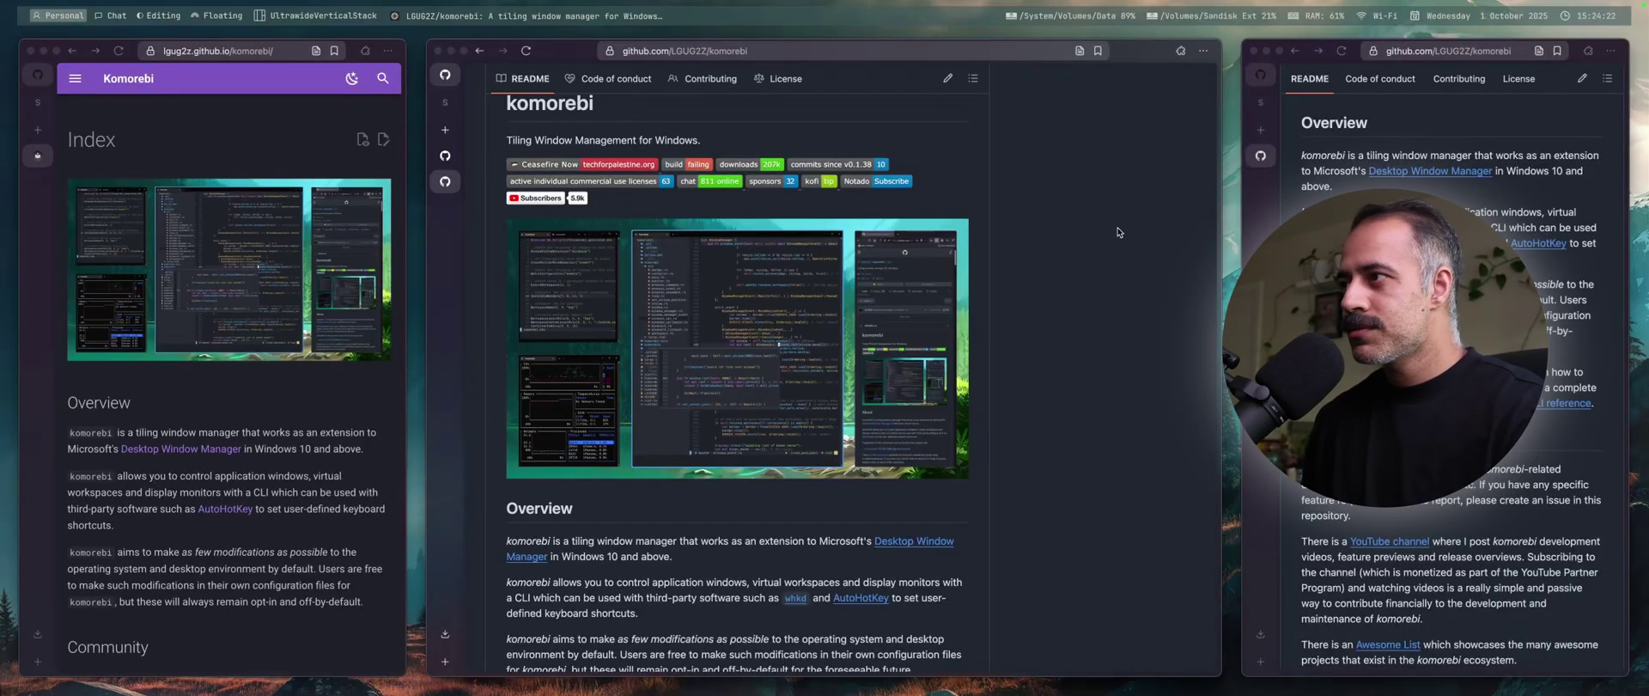
pyautogui.hotkey('alt', '-')
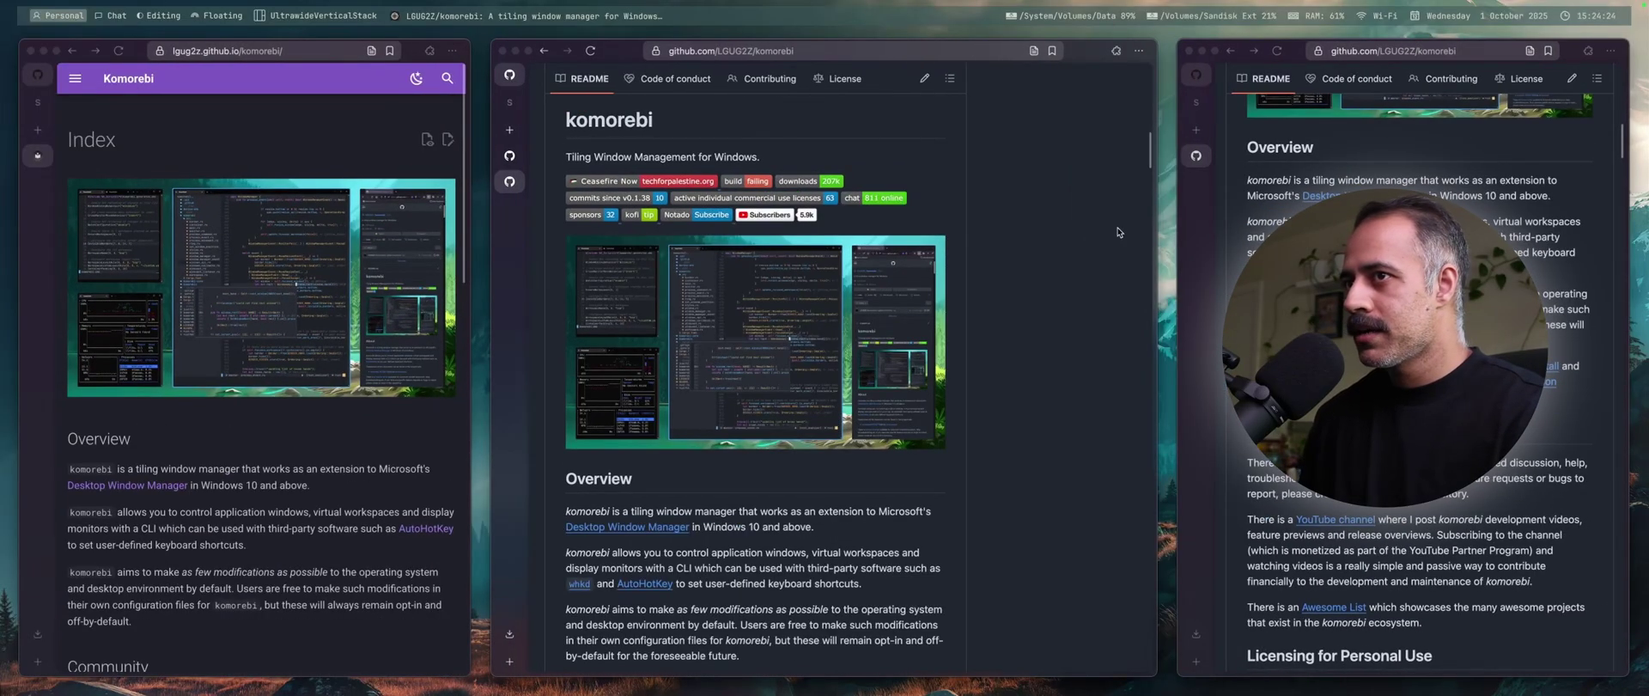
pyautogui.hotkey('alt', '+')
pyautogui.hotkey('alt', '+')
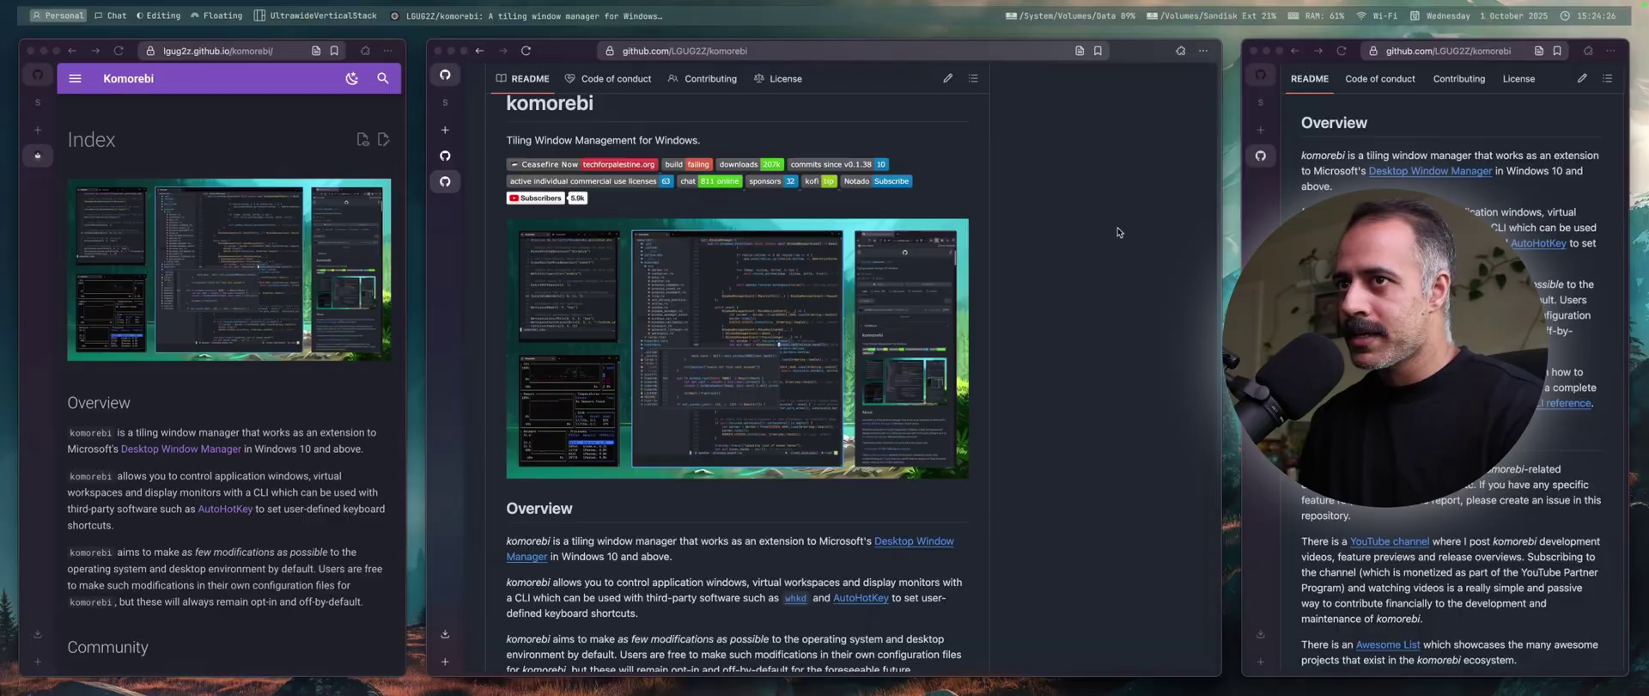
# - Swap the centre GitHub window with the left docs window and back, then show the komorebi-for-mac README
pyautogui.hotkey('alt', 'shift', 'h')
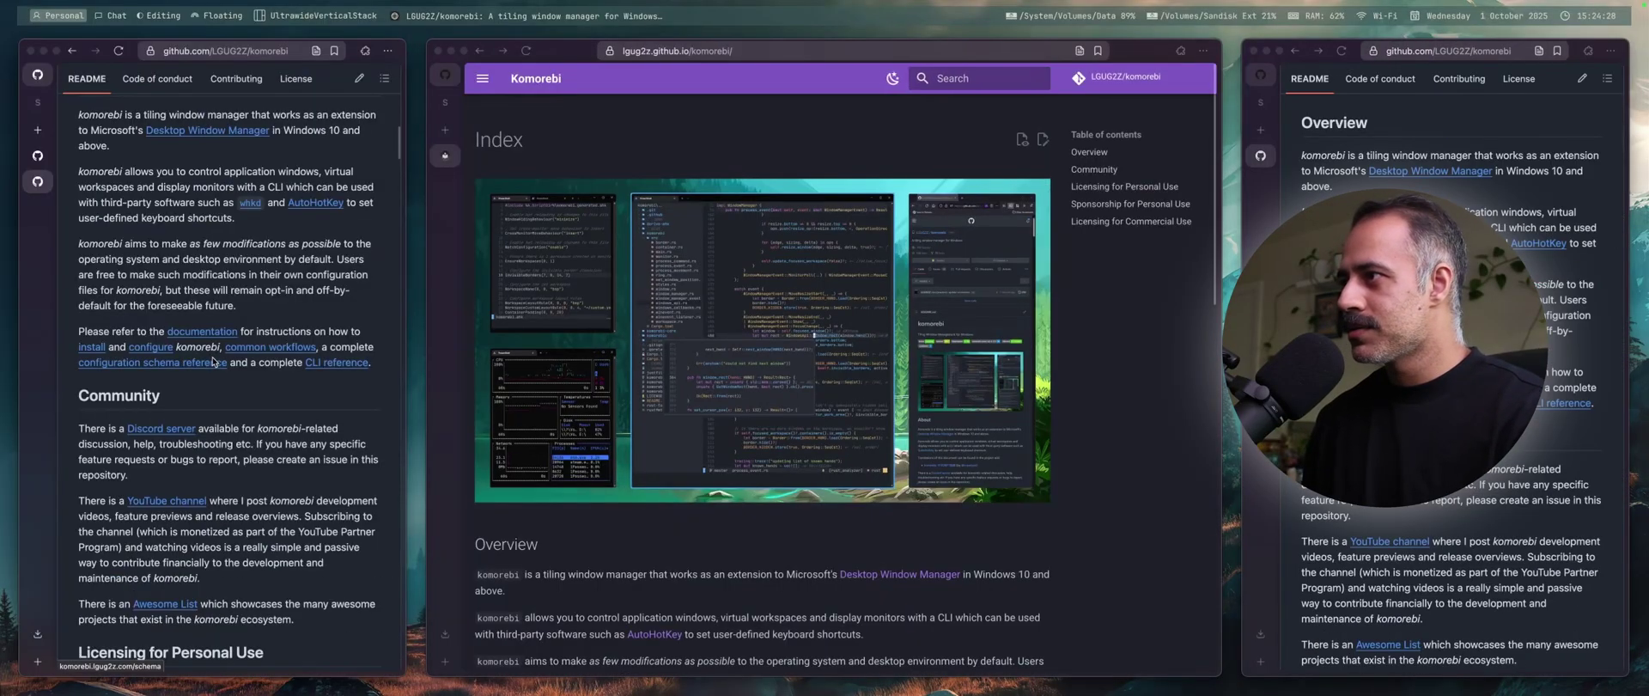
pyautogui.hotkey('alt', 'shift', 'l')
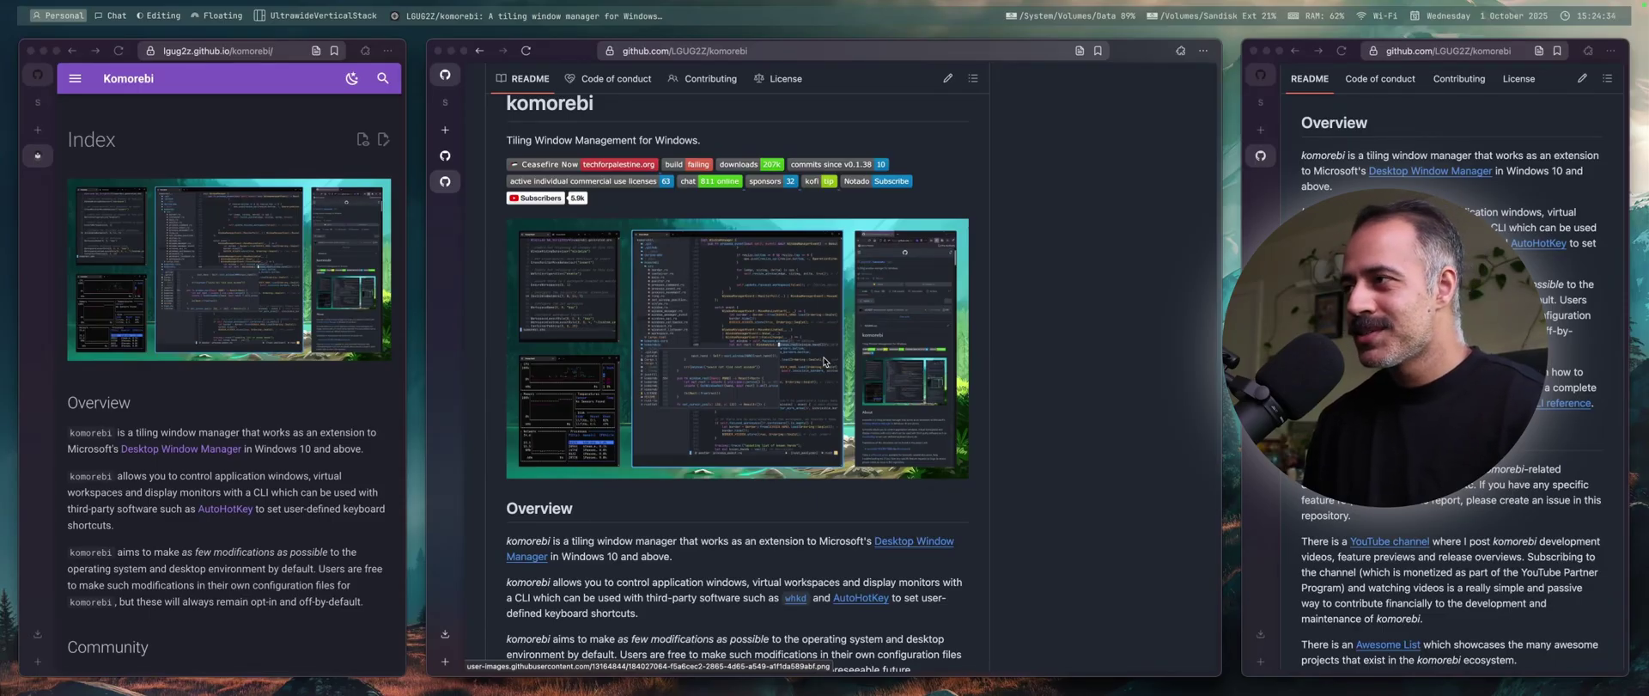
pyautogui.hotkey('ctrl', 'shift', 'Tab')
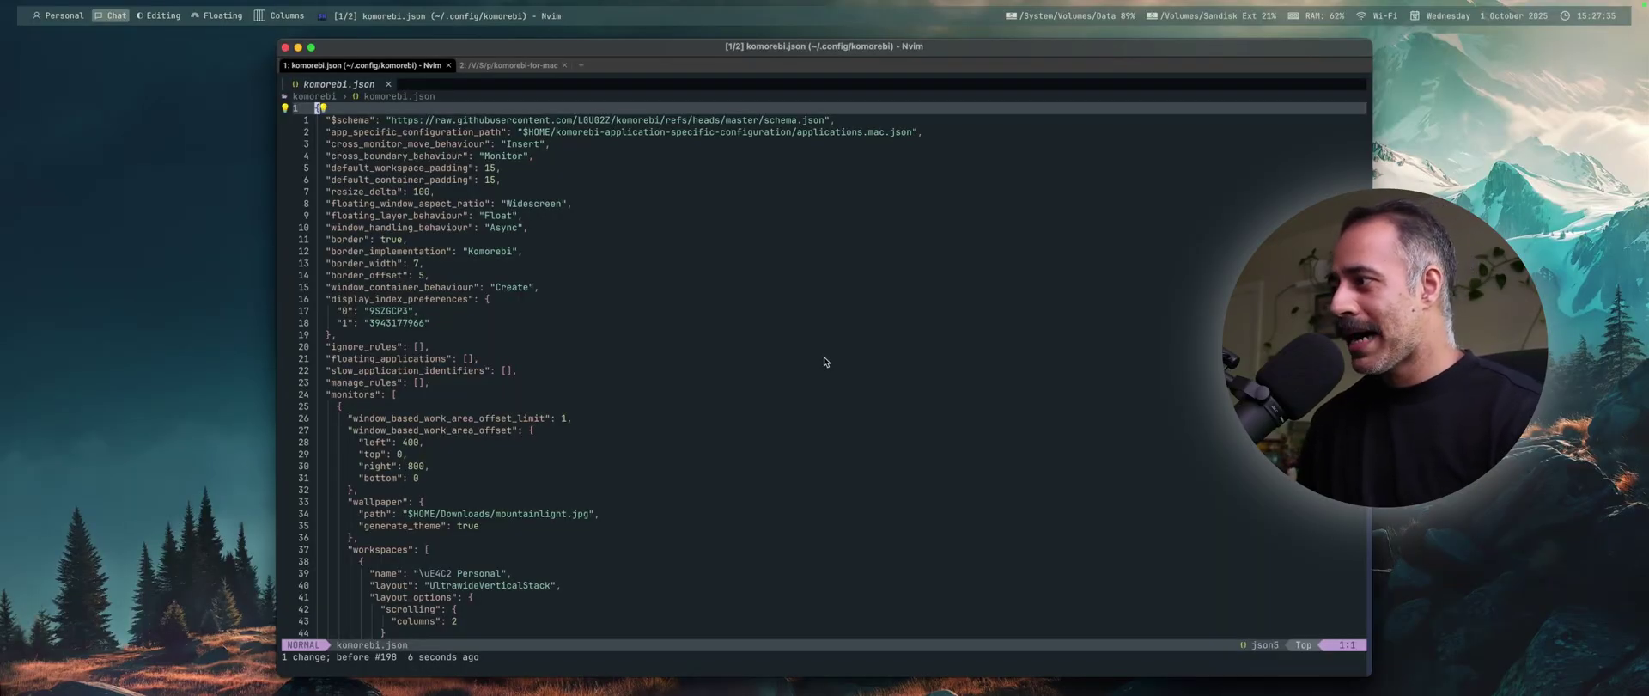
# - Move down komorebi.json past the scrolling columns and Floating workspace, then back to the Chat rules
pyautogui.press('j')
pyautogui.press('j')
pyautogui.press('j')
pyautogui.press('j')
pyautogui.press('j')
pyautogui.press('j')
pyautogui.press('j')
pyautogui.press('j')
pyautogui.press('j')
pyautogui.press('j')
pyautogui.press('j')
pyautogui.press('j')
pyautogui.press('j')
pyautogui.press('j')
pyautogui.press('j')
pyautogui.press('j')
pyautogui.press('j')
pyautogui.press('j')
pyautogui.press('j')
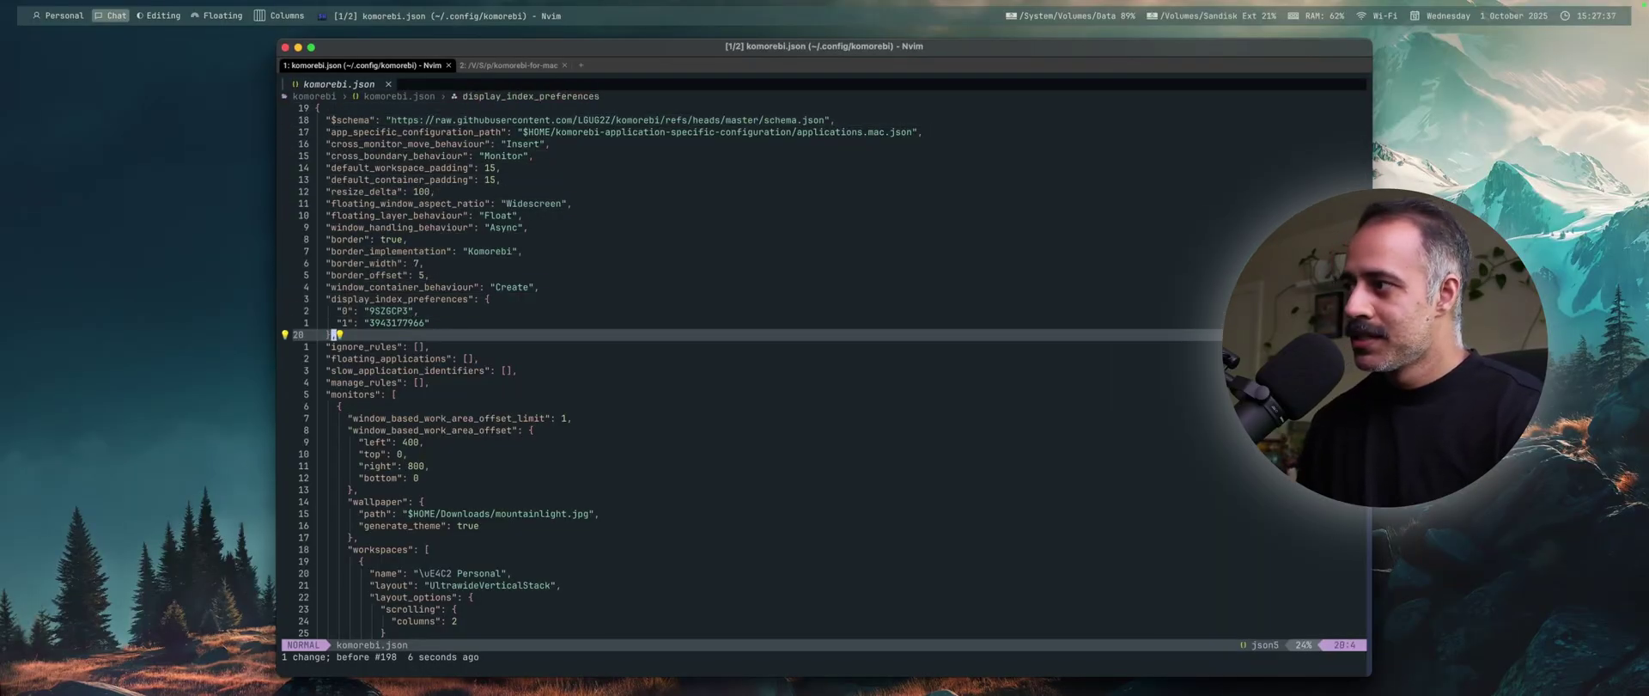
pyautogui.press('j')
pyautogui.press('j')
pyautogui.press('j')
pyautogui.press('j')
pyautogui.press('j')
pyautogui.press('j')
pyautogui.press('j')
pyautogui.press('j')
pyautogui.press('j')
pyautogui.press('j')
pyautogui.press('j')
pyautogui.press('j')
pyautogui.press('j')
pyautogui.press('j')
pyautogui.press('j')
pyautogui.press('j')
pyautogui.press('j')
pyautogui.press('j')
pyautogui.press('j')
pyautogui.press('j')
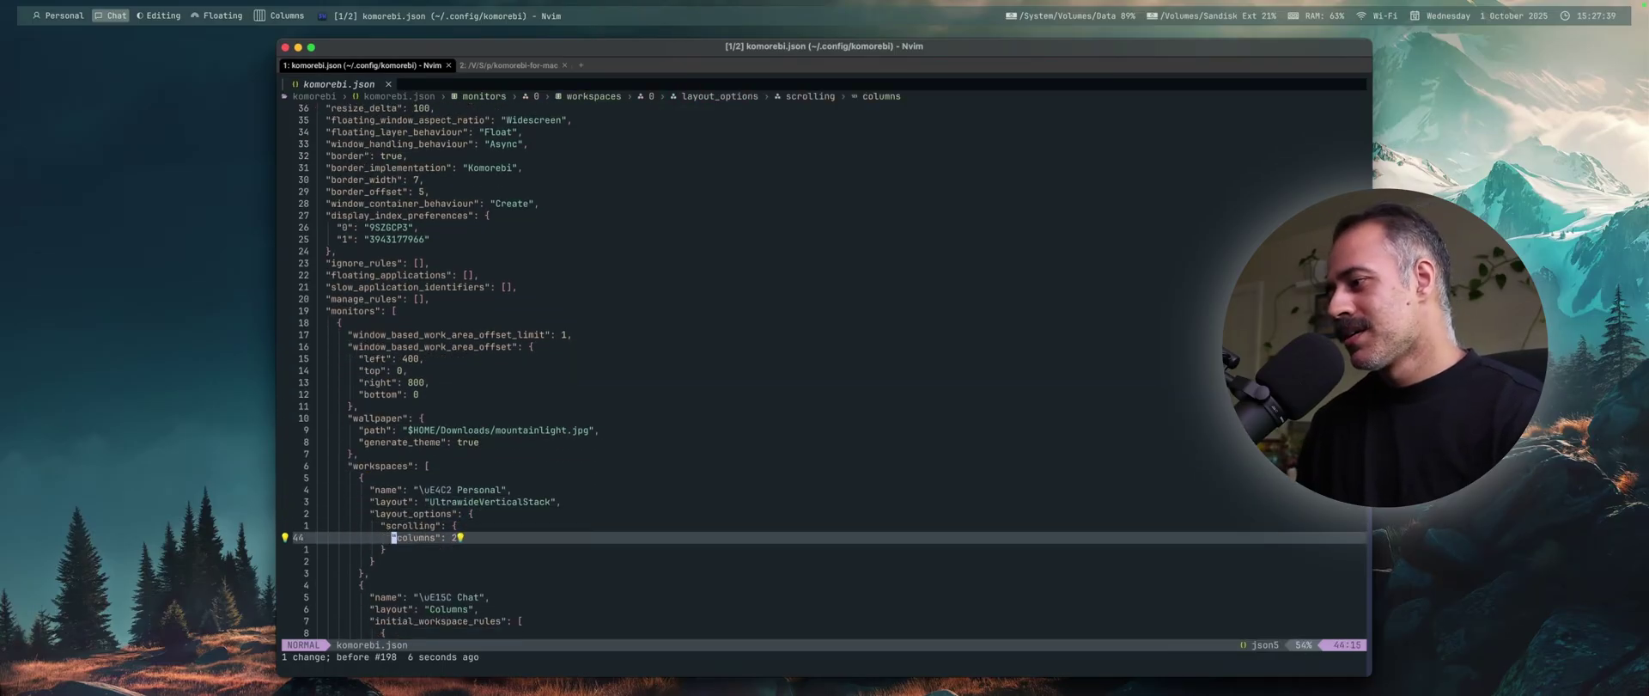
pyautogui.press('j')
pyautogui.press('j')
pyautogui.press('j')
pyautogui.press('j')
pyautogui.press('j')
pyautogui.press('j')
pyautogui.press('j')
pyautogui.press('j')
pyautogui.press('j')
pyautogui.press('j')
pyautogui.press('j')
pyautogui.press('j')
pyautogui.press('j')
pyautogui.press('j')
pyautogui.press('j')
pyautogui.press('j')
pyautogui.press('j')
pyautogui.press('j')
pyautogui.press('j')
pyautogui.press('j')
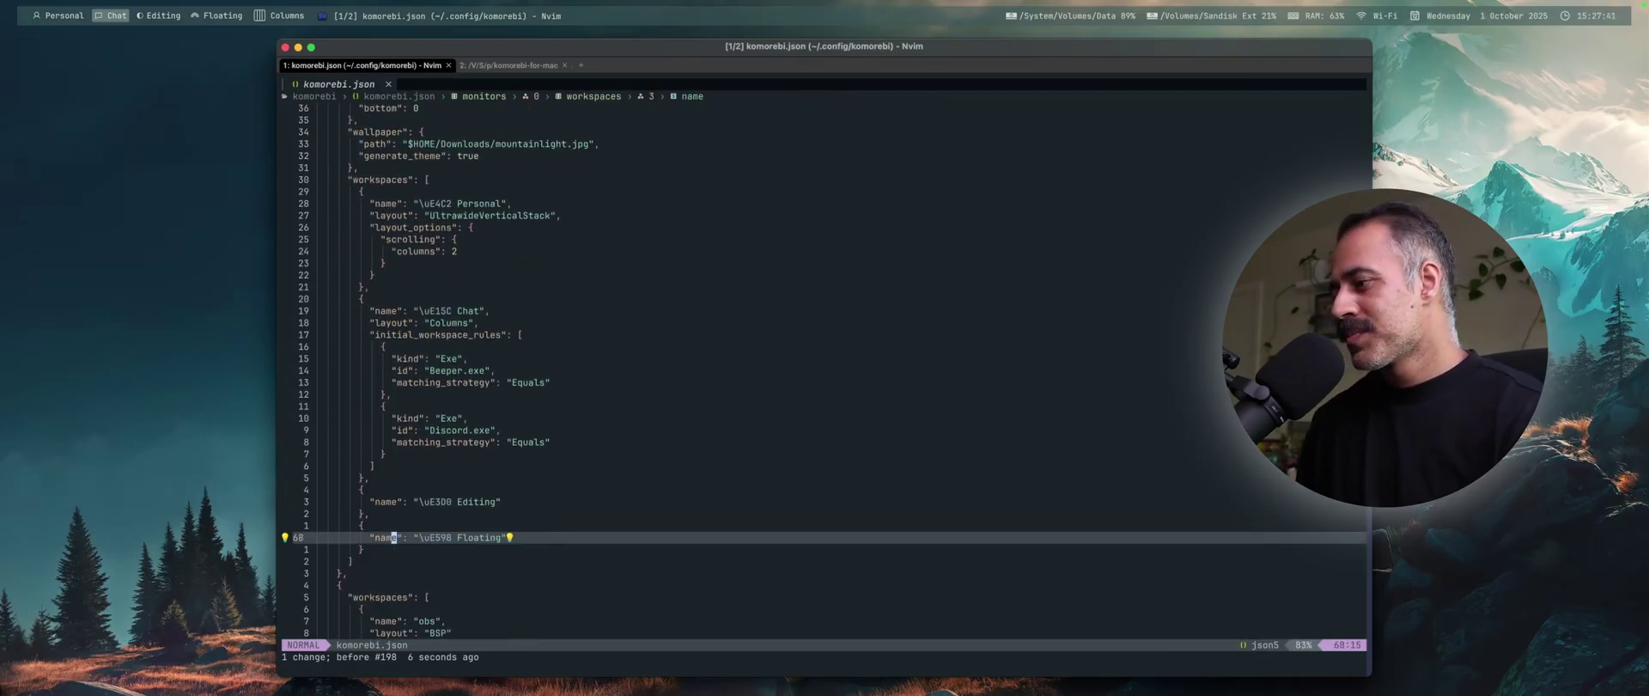
pyautogui.press('j')
pyautogui.press('j')
pyautogui.press('j')
pyautogui.press('j')
pyautogui.press('j')
pyautogui.press('j')
pyautogui.press('j')
pyautogui.press('j')
pyautogui.press('j')
pyautogui.press('j')
pyautogui.press('j')
pyautogui.press('k')
pyautogui.press('k')
pyautogui.press('k')
pyautogui.press('k')
pyautogui.press('k')
pyautogui.press('k')
pyautogui.press('k')
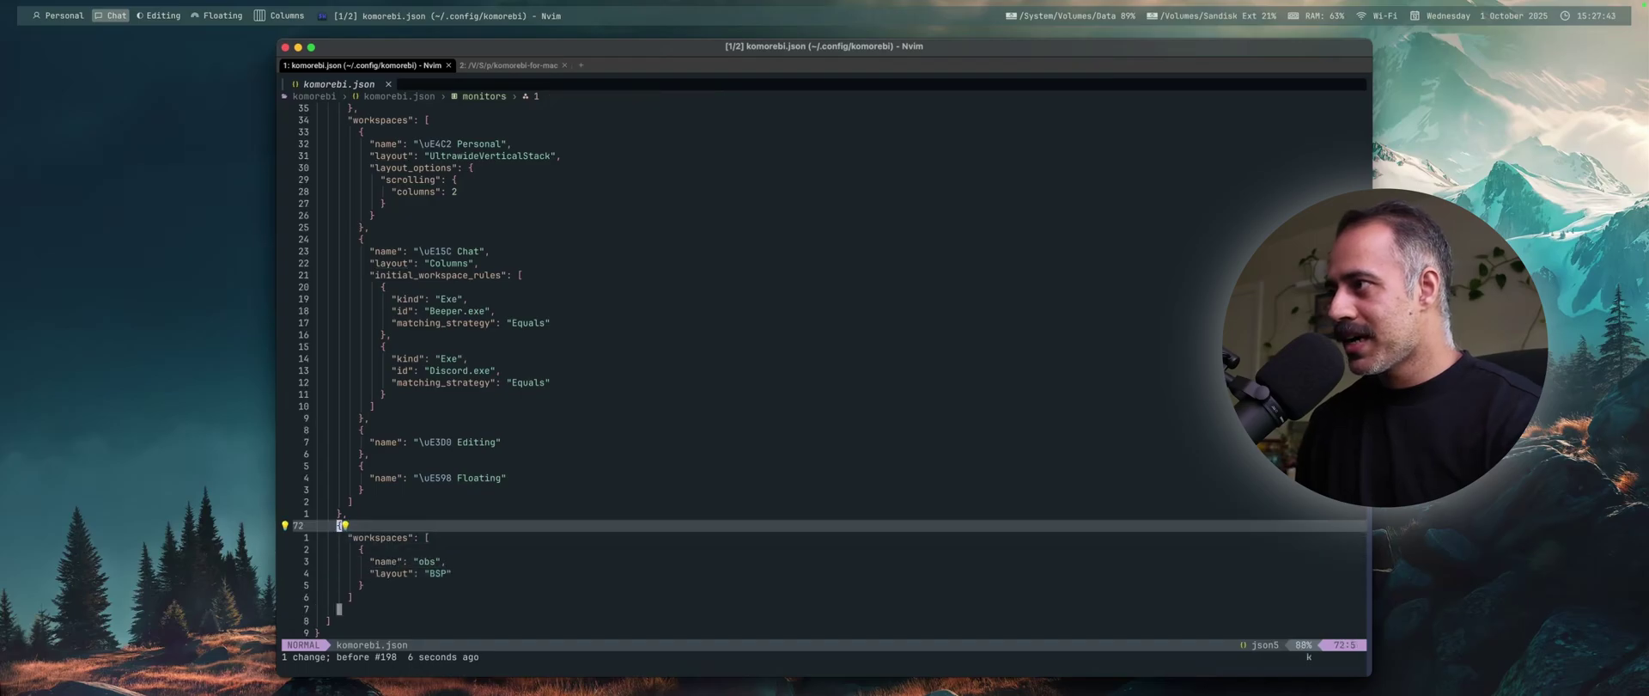
pyautogui.press('k')
pyautogui.press('k')
pyautogui.press('k')
pyautogui.press('k')
pyautogui.press('k')
pyautogui.press('k')
pyautogui.press('k')
pyautogui.press('k')
pyautogui.press('k')
pyautogui.press('k')
pyautogui.press('k')
pyautogui.press('k')
pyautogui.press('k')
pyautogui.press('k')
pyautogui.press('k')
pyautogui.press('k')
pyautogui.press('k')
pyautogui.press('k')
pyautogui.press('k')
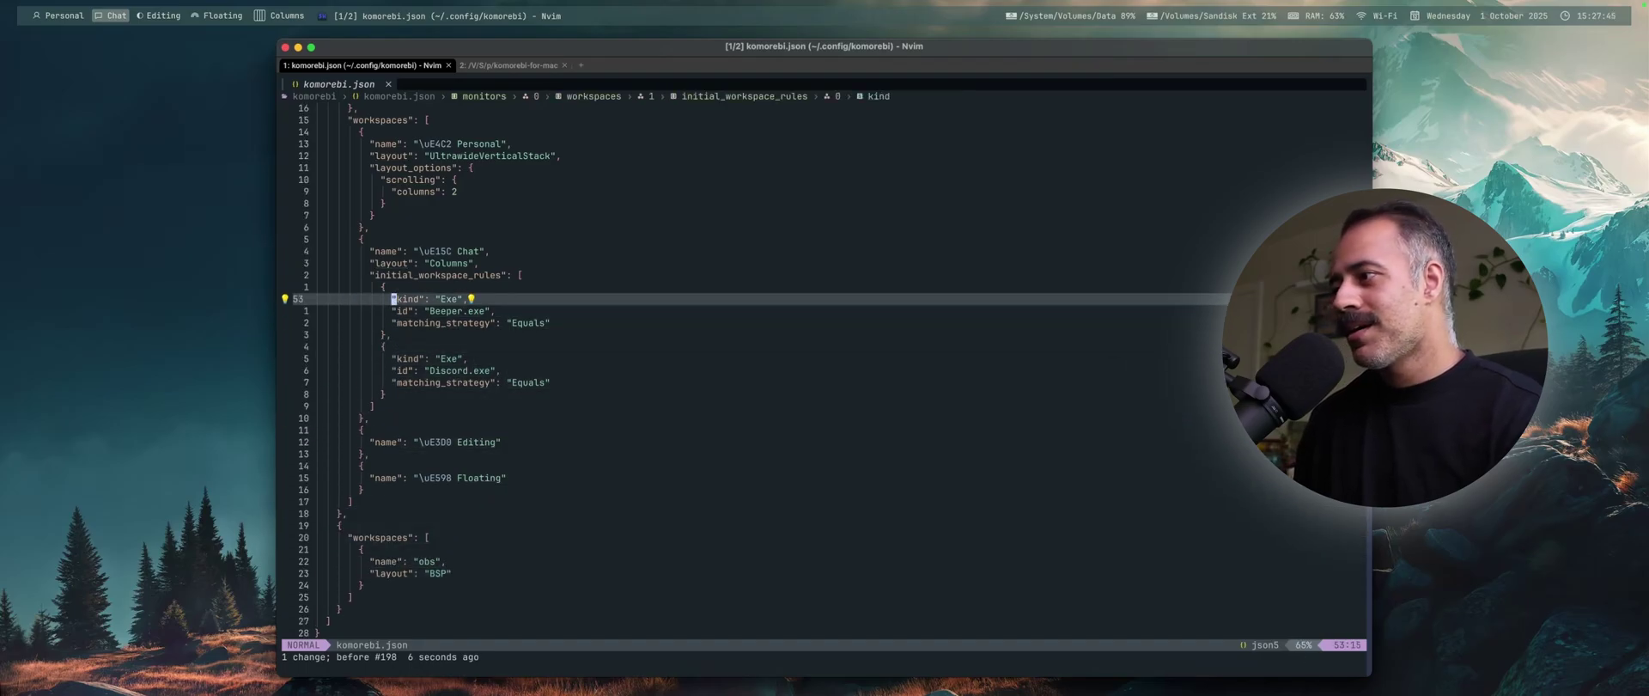
# - Jump to the file's top and step down to cross_monitor_move_behaviour and the padding settings
pyautogui.press('g')
pyautogui.press('g')
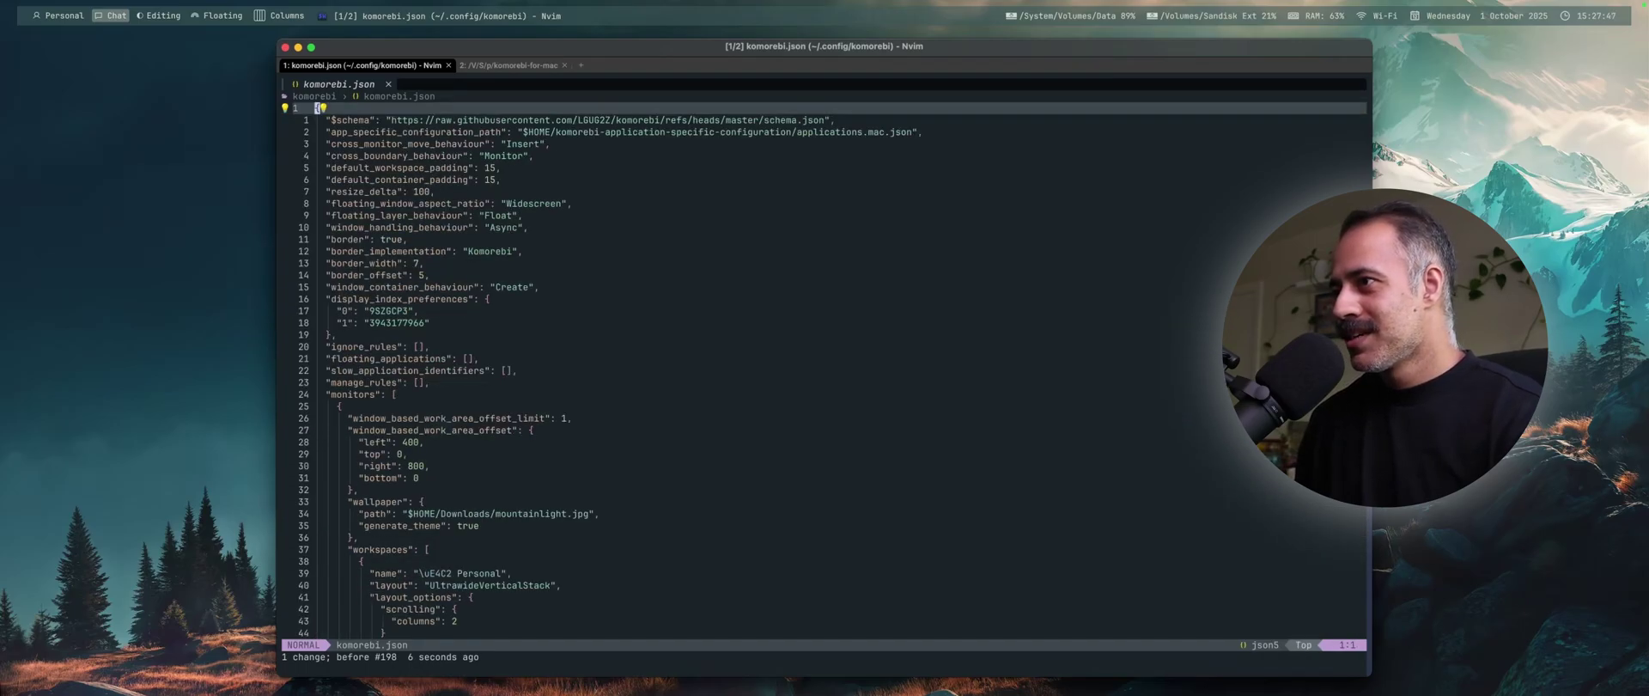
pyautogui.press('j')
pyautogui.press('j')
pyautogui.press('j')
pyautogui.press('l')
pyautogui.press('l')
pyautogui.press('l')
pyautogui.press('l')
pyautogui.press('l')
pyautogui.press('l')
pyautogui.press('l')
pyautogui.press('l')
pyautogui.press('l')
pyautogui.press('l')
pyautogui.press('l')
pyautogui.press('l')
pyautogui.press('l')
pyautogui.press('l')
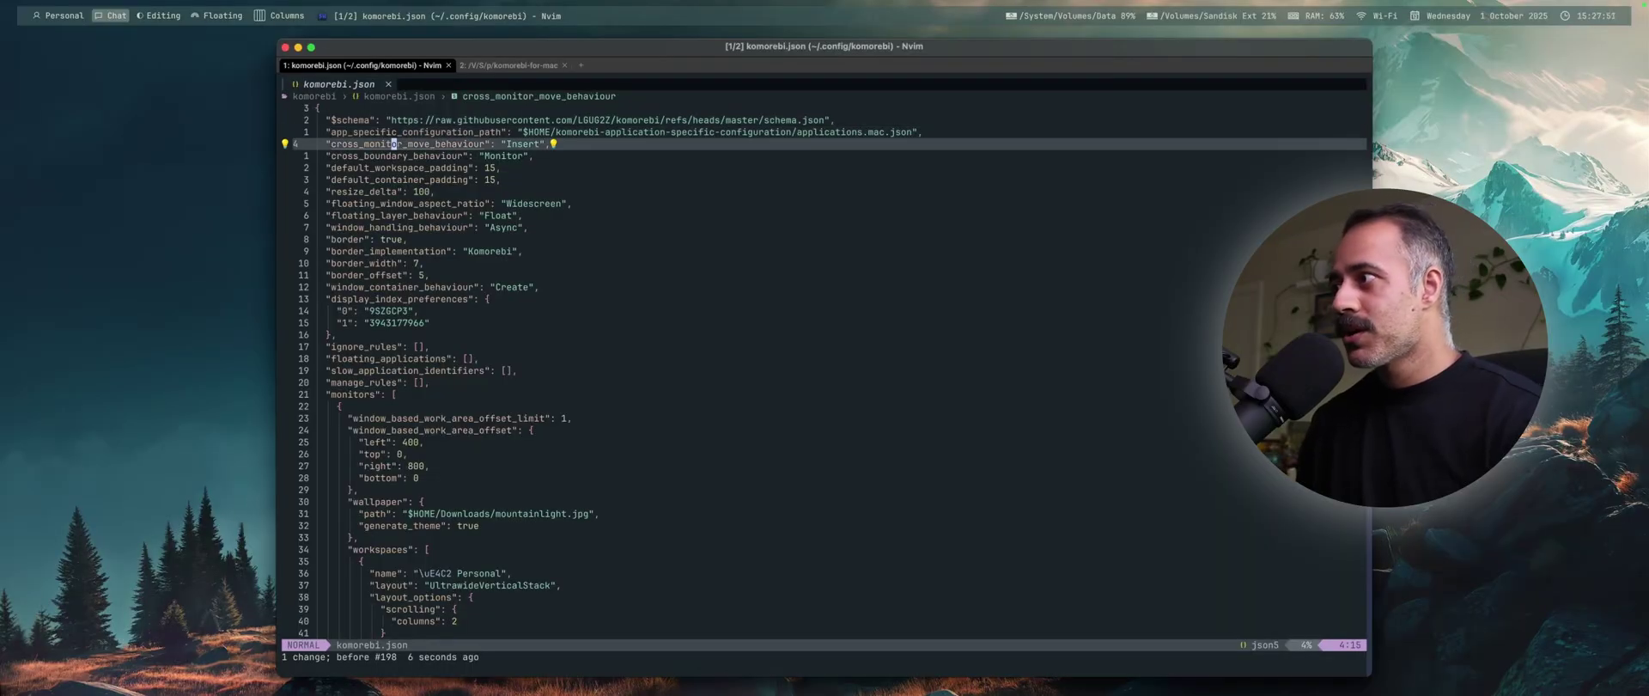
pyautogui.press('j')
pyautogui.press('j')
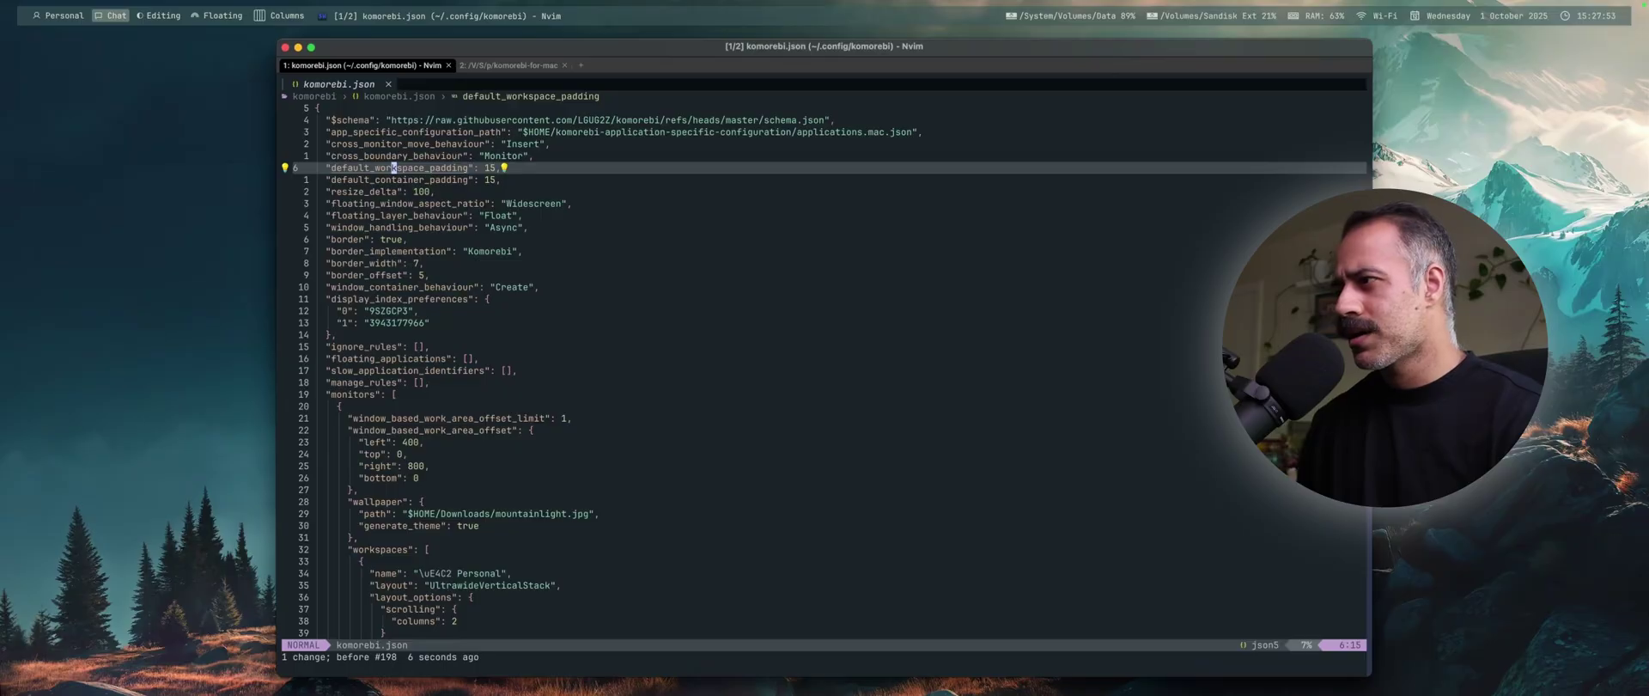
pyautogui.press('j')
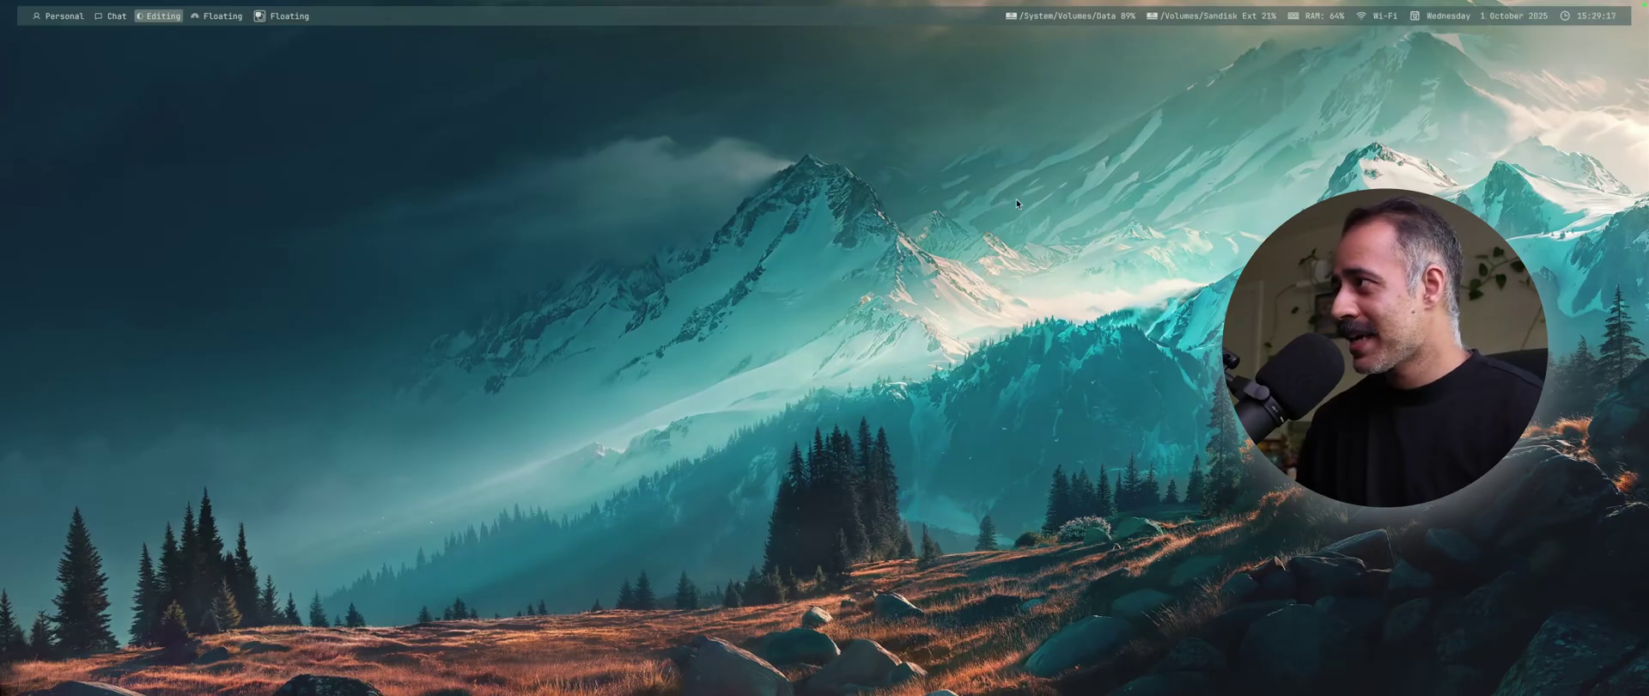
# - Cycle to the Personal workspace, then the Editing workspace, and quit the komorebi.bar.json editor
pyautogui.hotkey('alt', 'Left')
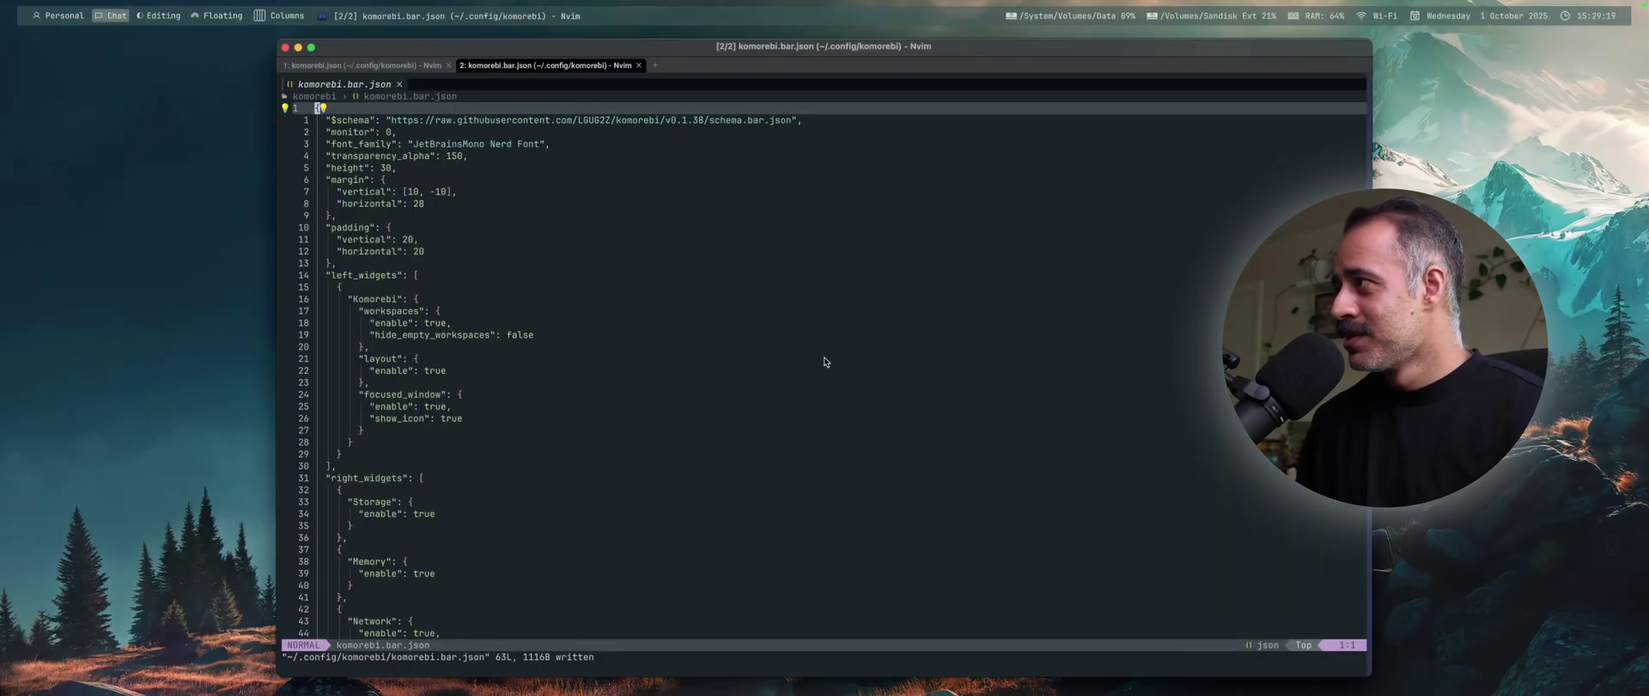
pyautogui.hotkey('alt', 'Left')
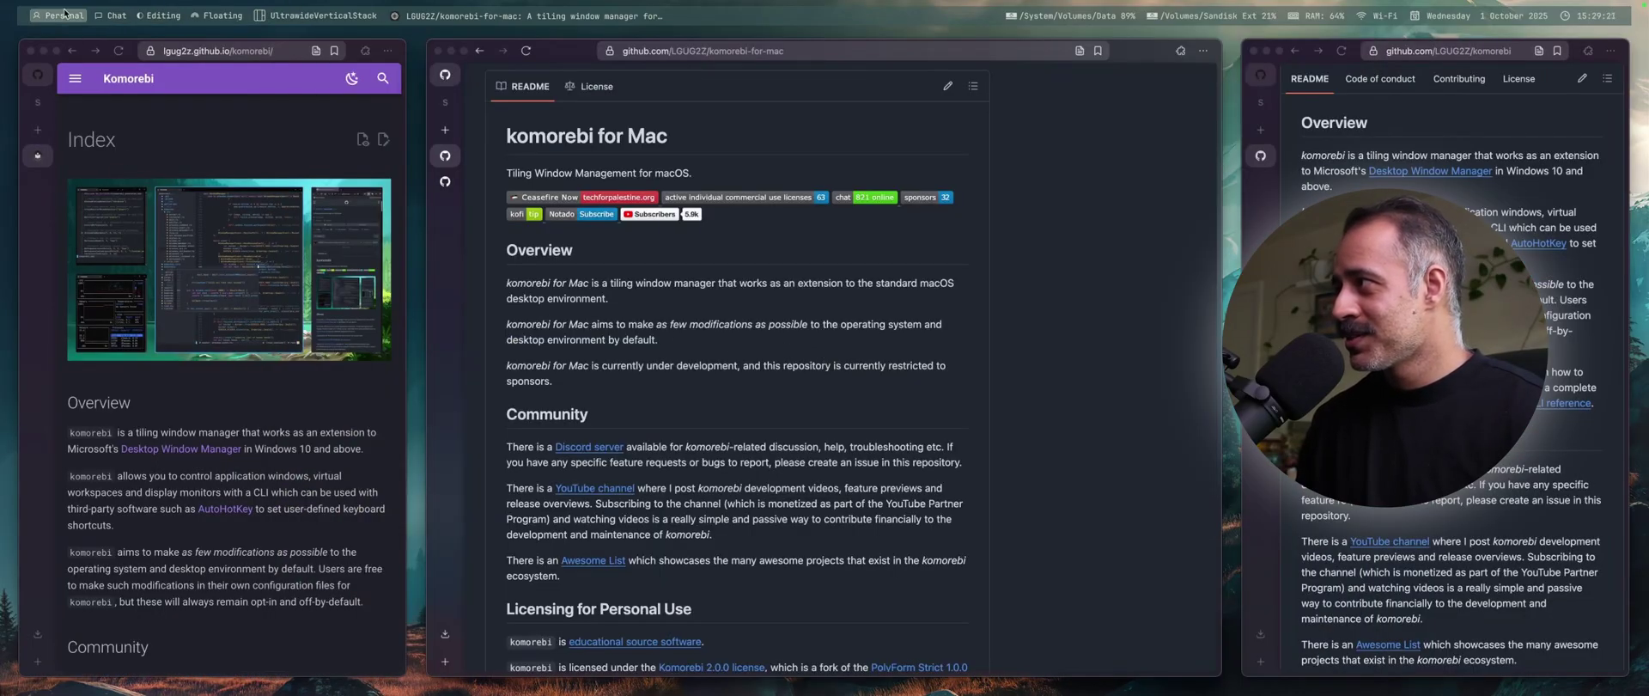
pyautogui.click(169, 22)
pyautogui.press('super+q')
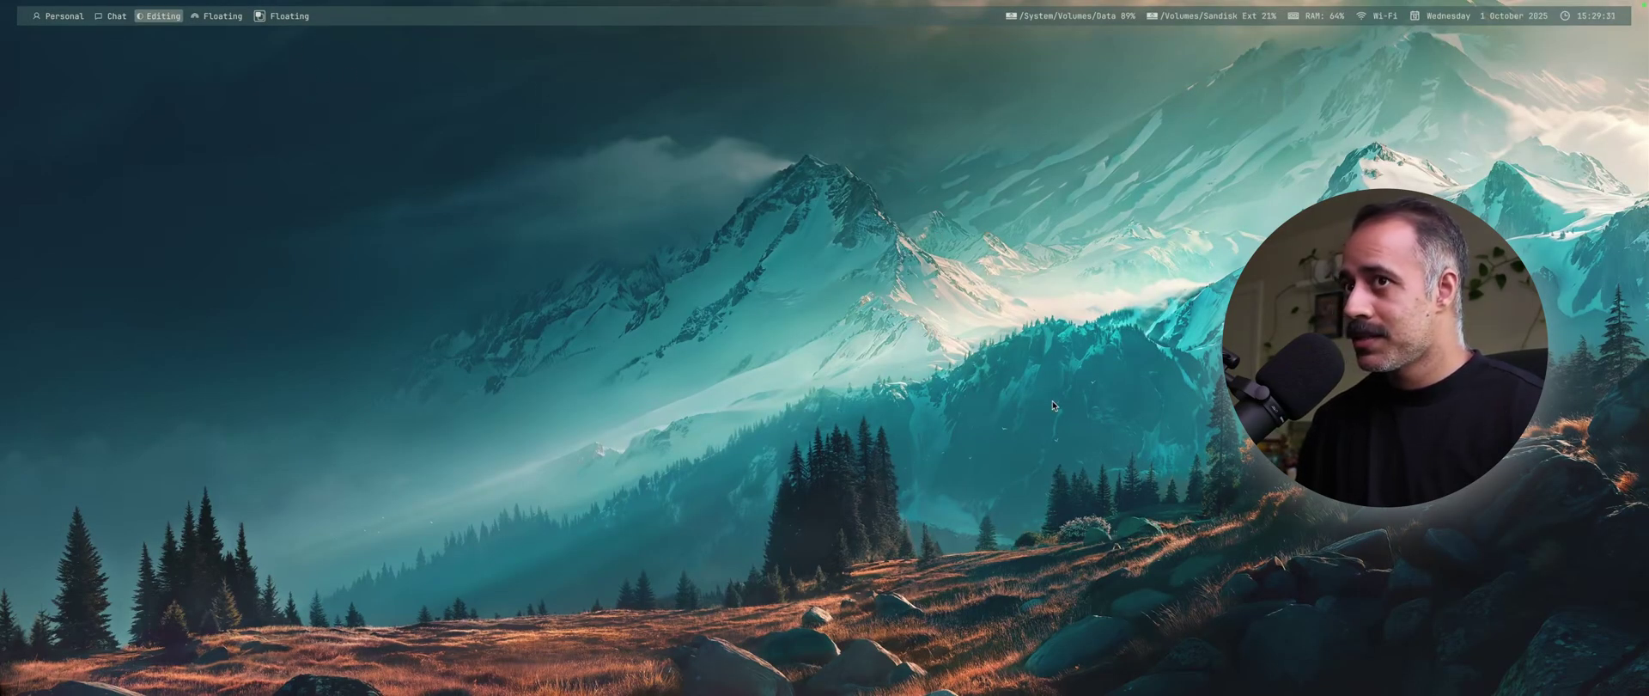
# - On workspace 2, view komorebi.bar.json's vertical margin on line 8, then switch workspaces with alt+3
pyautogui.hotkey('alt', '2')
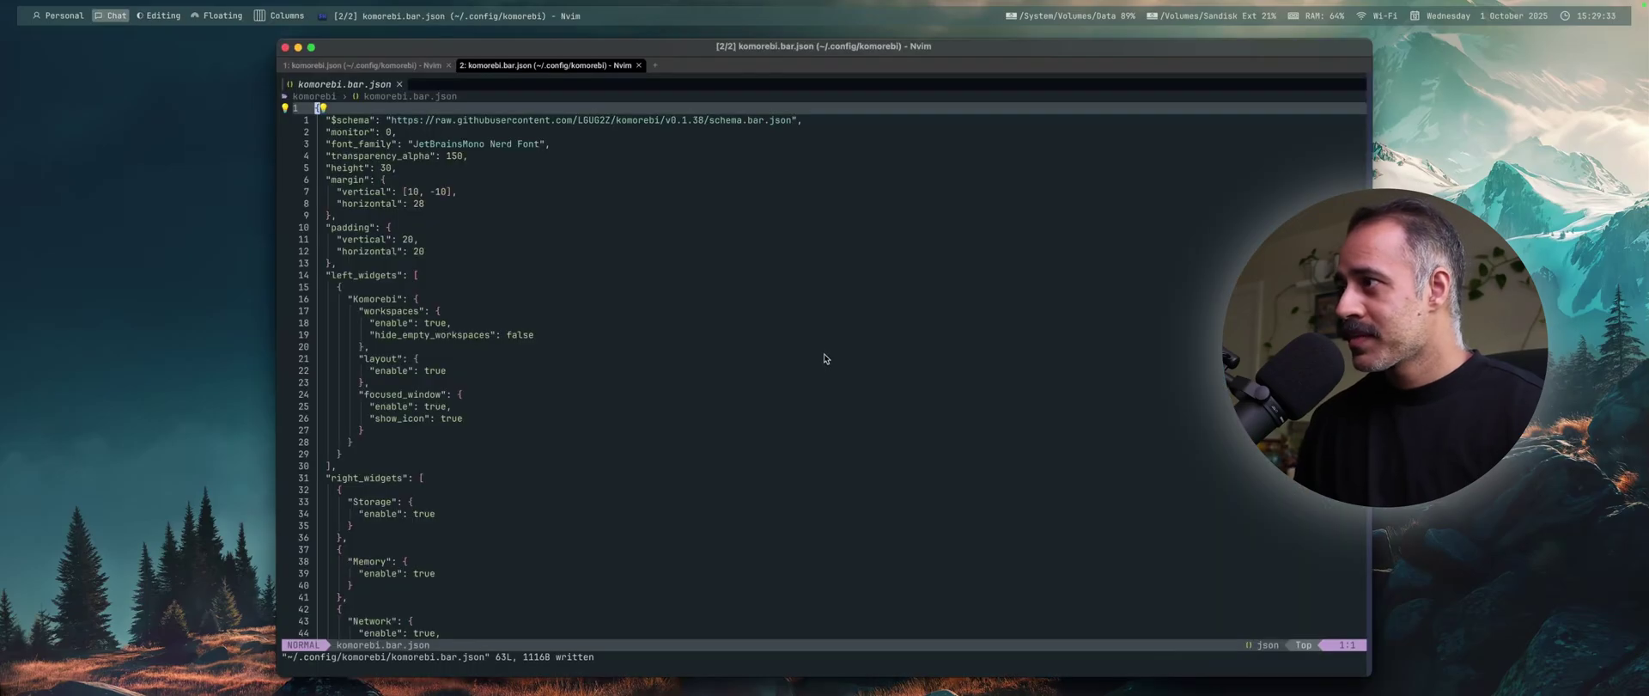
pyautogui.click(741, 195)
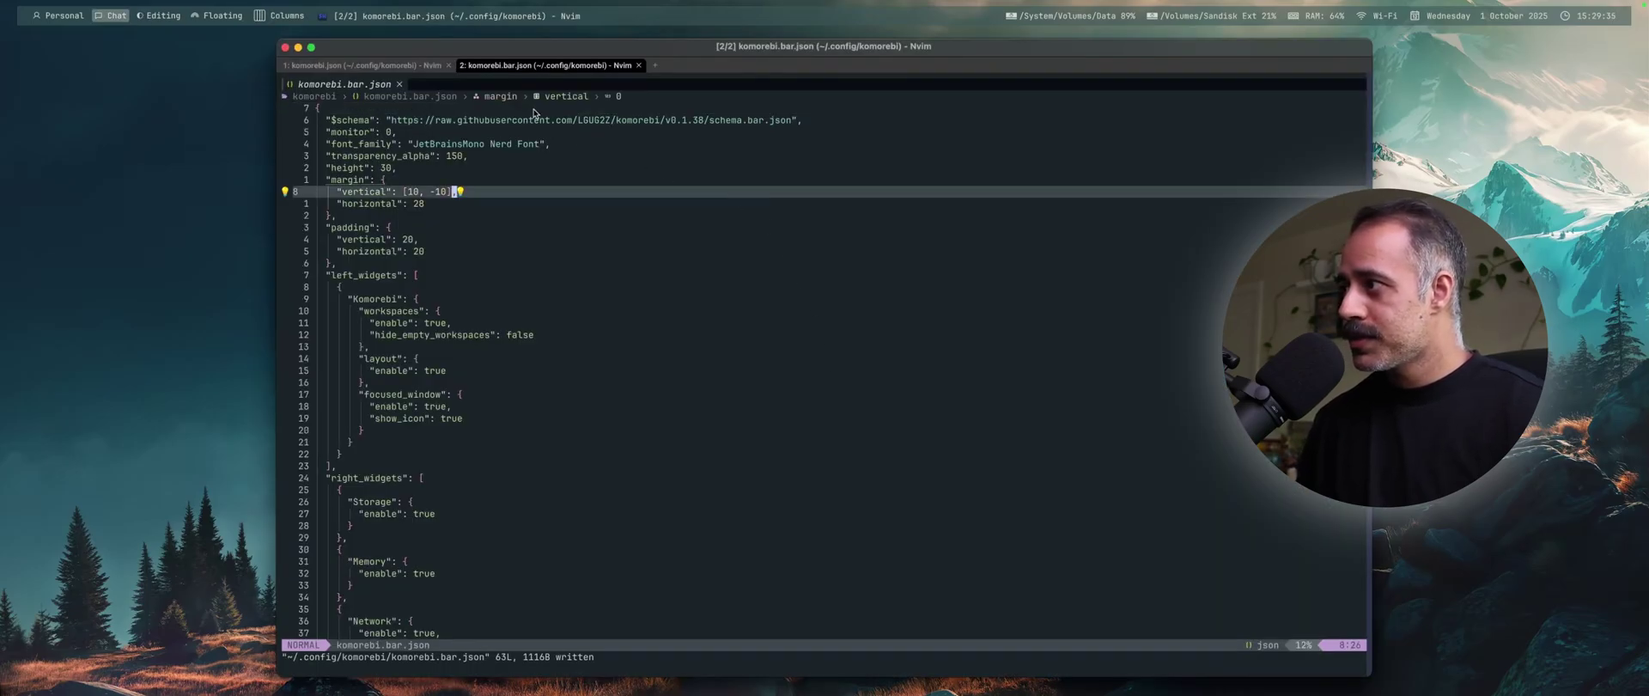
pyautogui.press('g')
pyautogui.press('g')
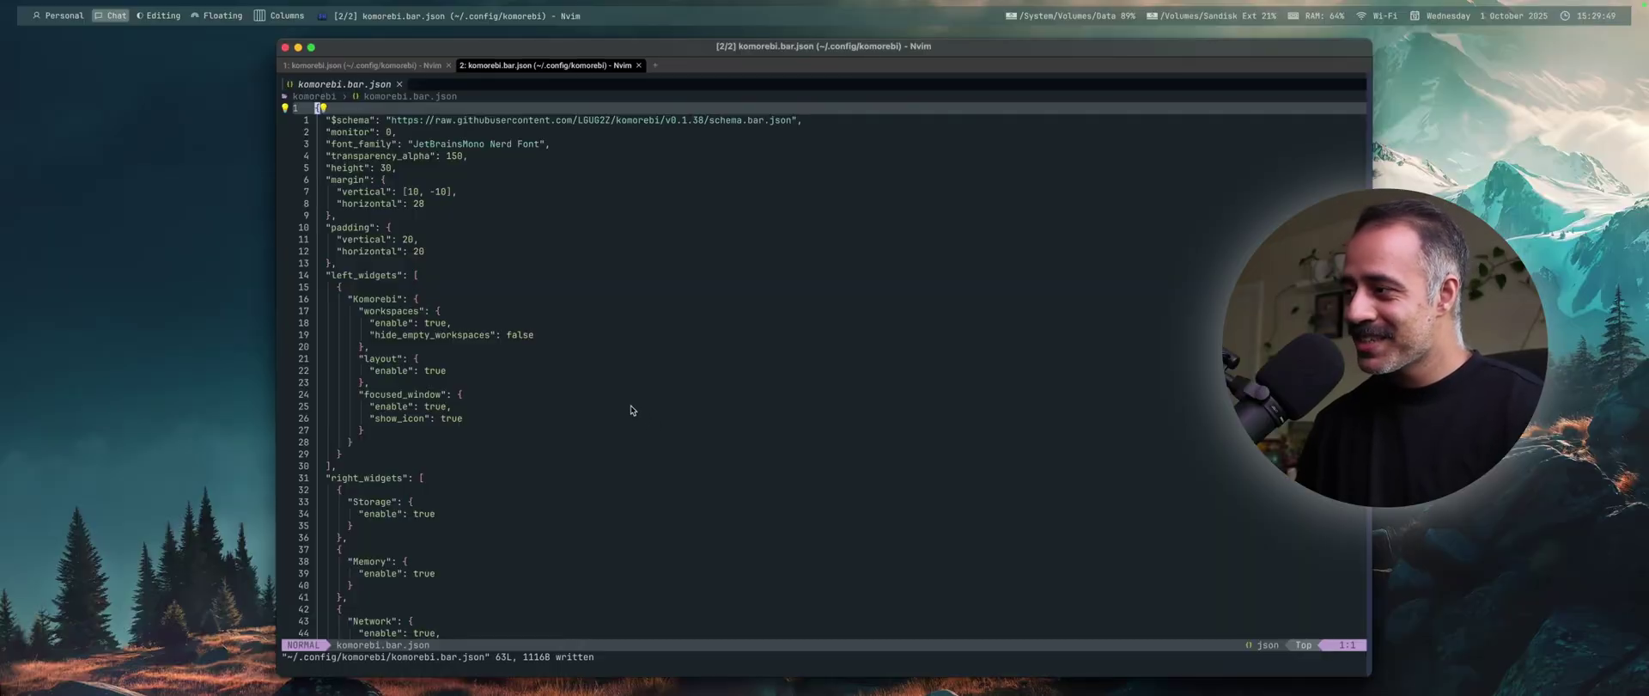
pyautogui.hotkey('alt', '3')
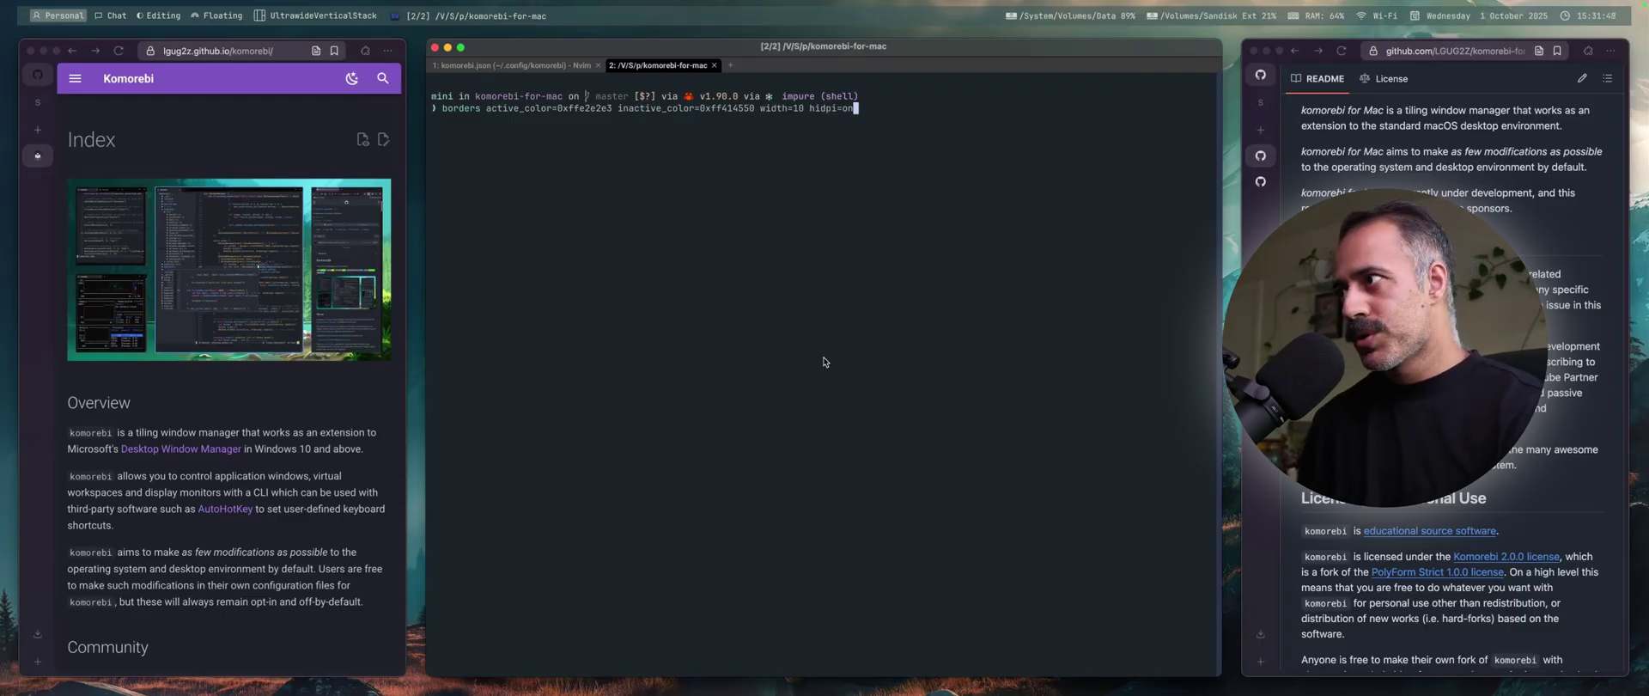
# - Run borders with width 10 and hidpi on, test focus on the docs, terminal and GitHub windows, then stop it
pyautogui.press('Return')
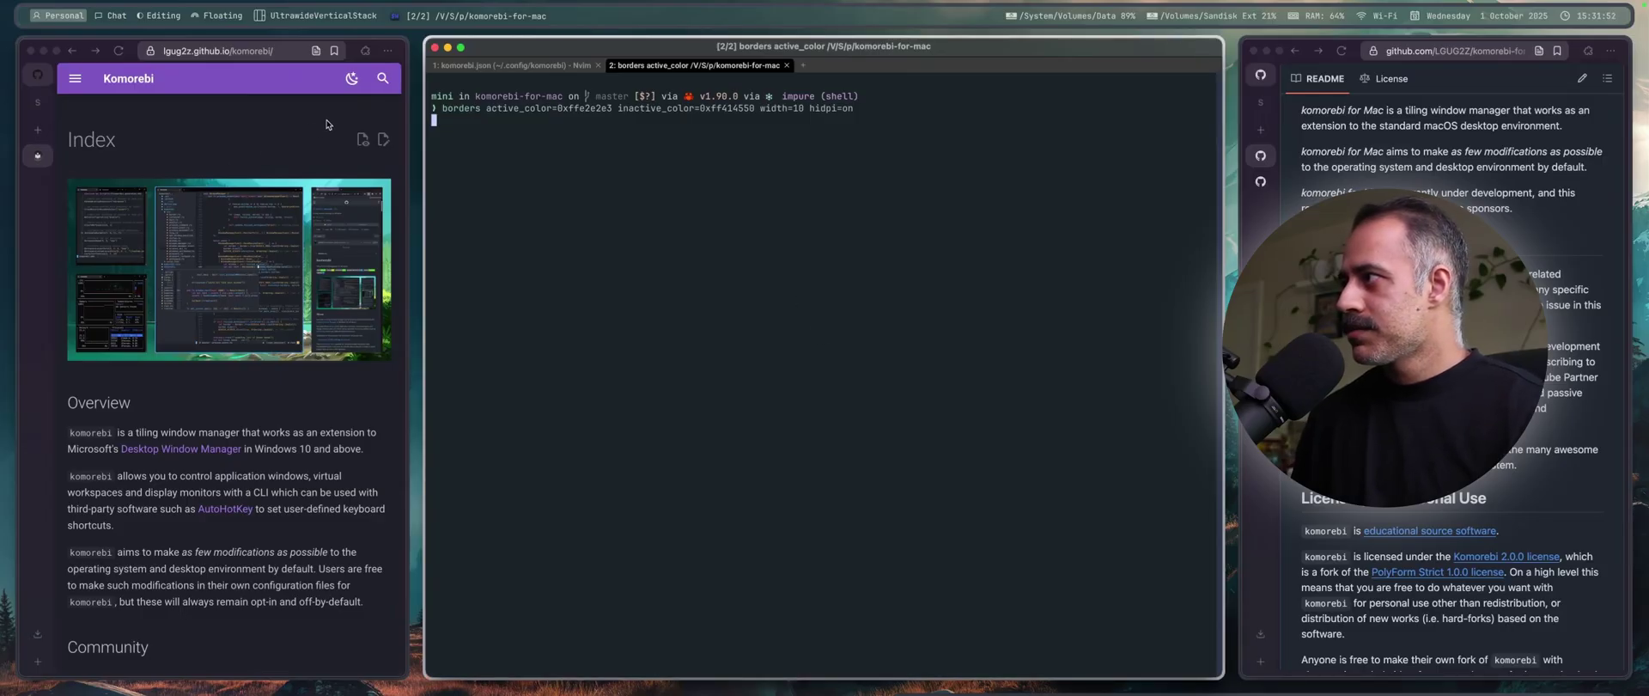
pyautogui.click(267, 133)
pyautogui.click(694, 297)
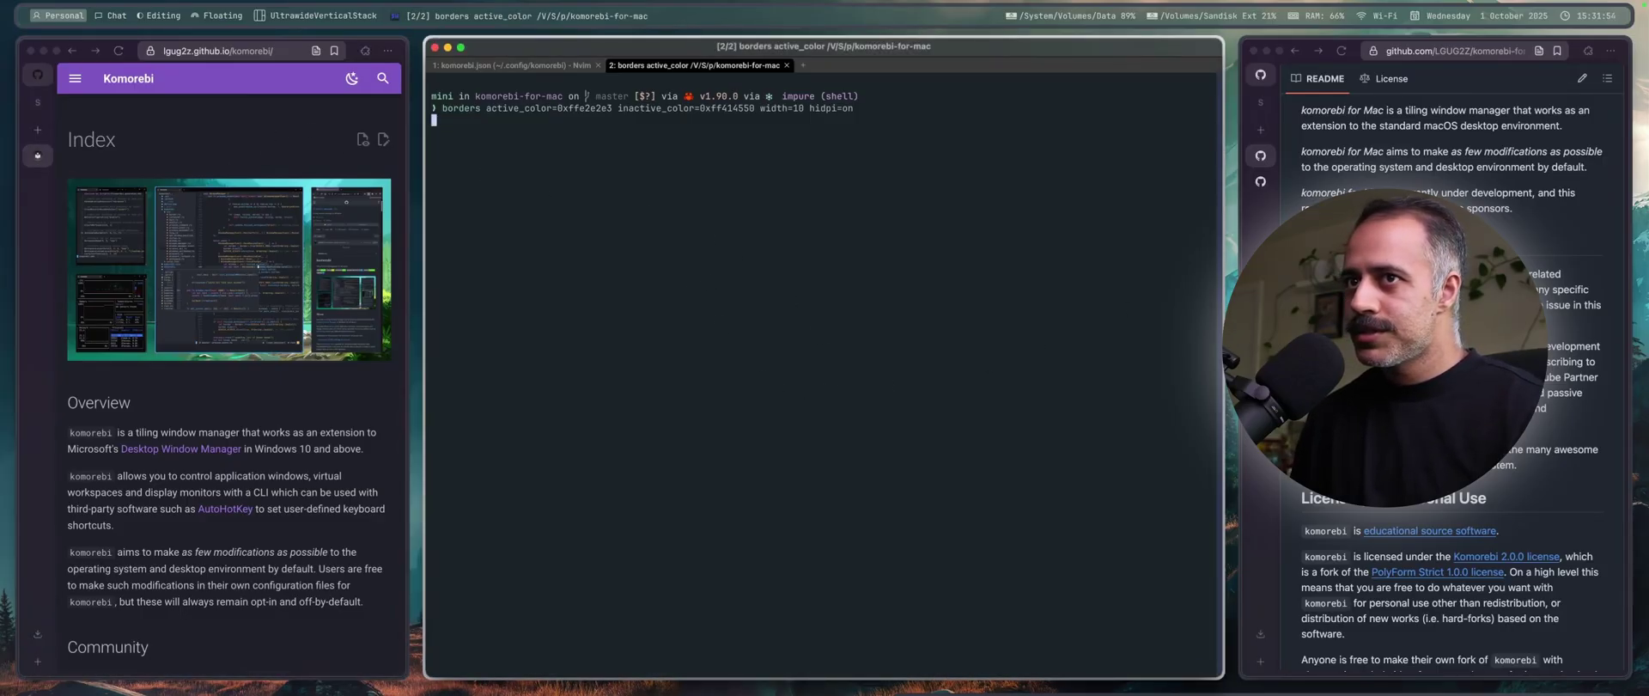
pyautogui.click(1505, 179)
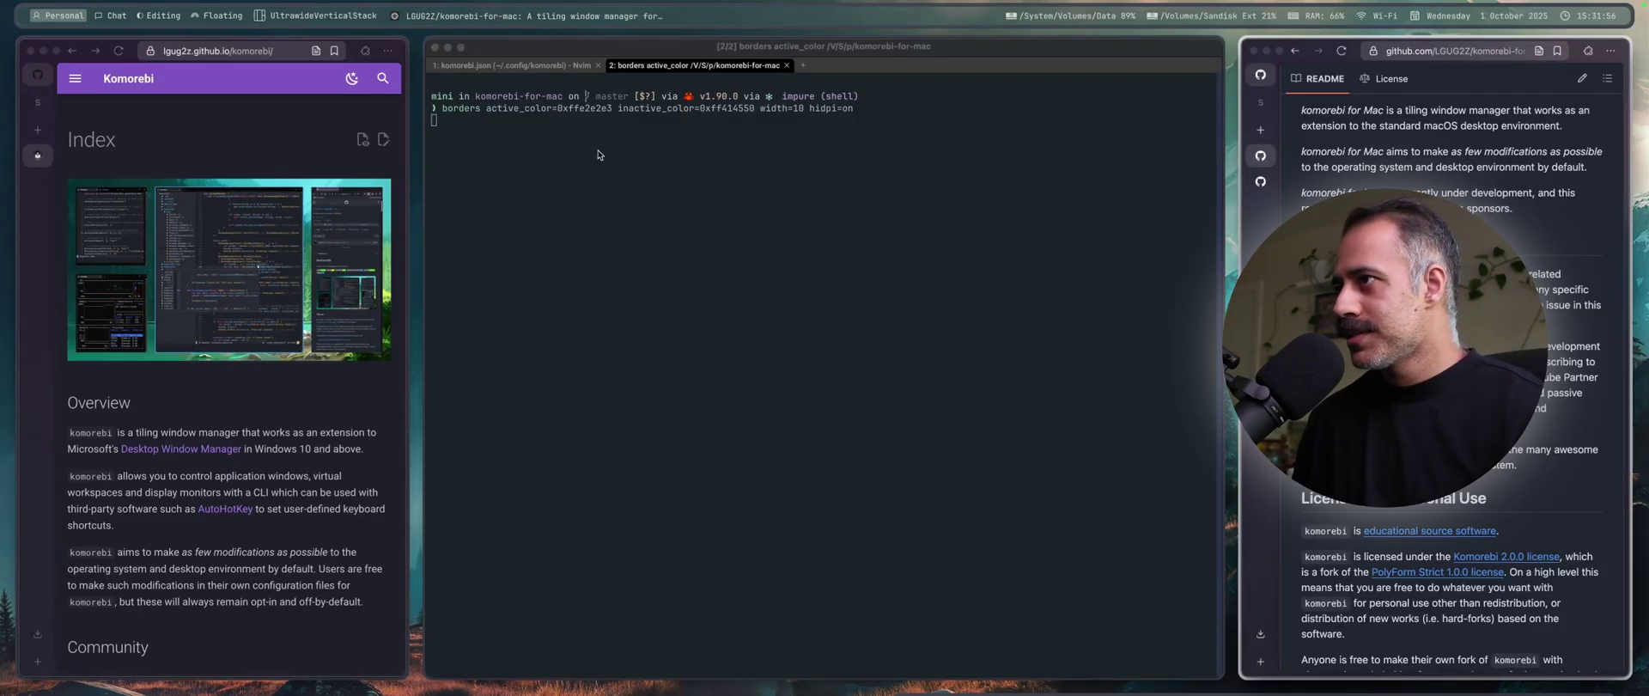
pyautogui.moveTo(551, 52); pyautogui.dragTo(516, 191)
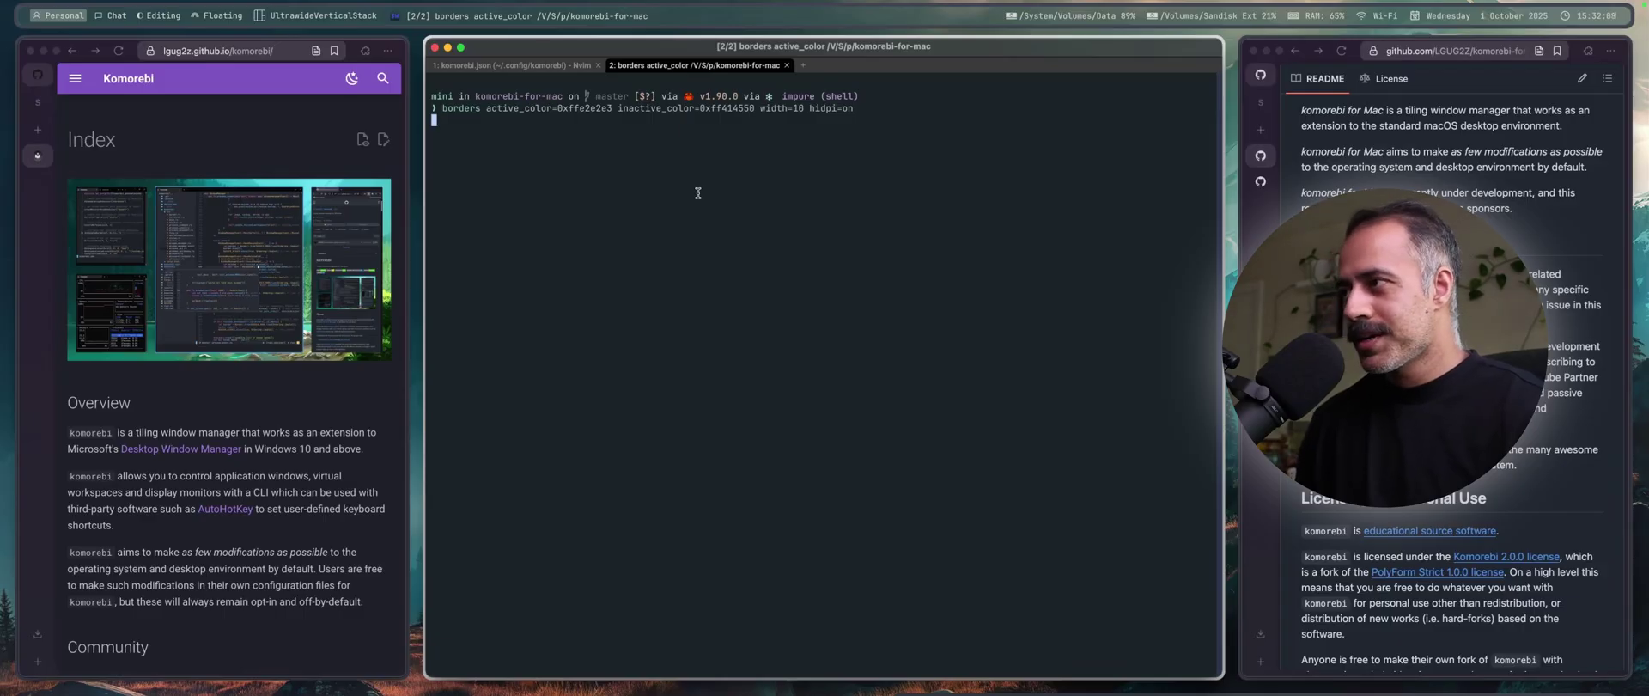
pyautogui.hotkey('ctrl', 'c')
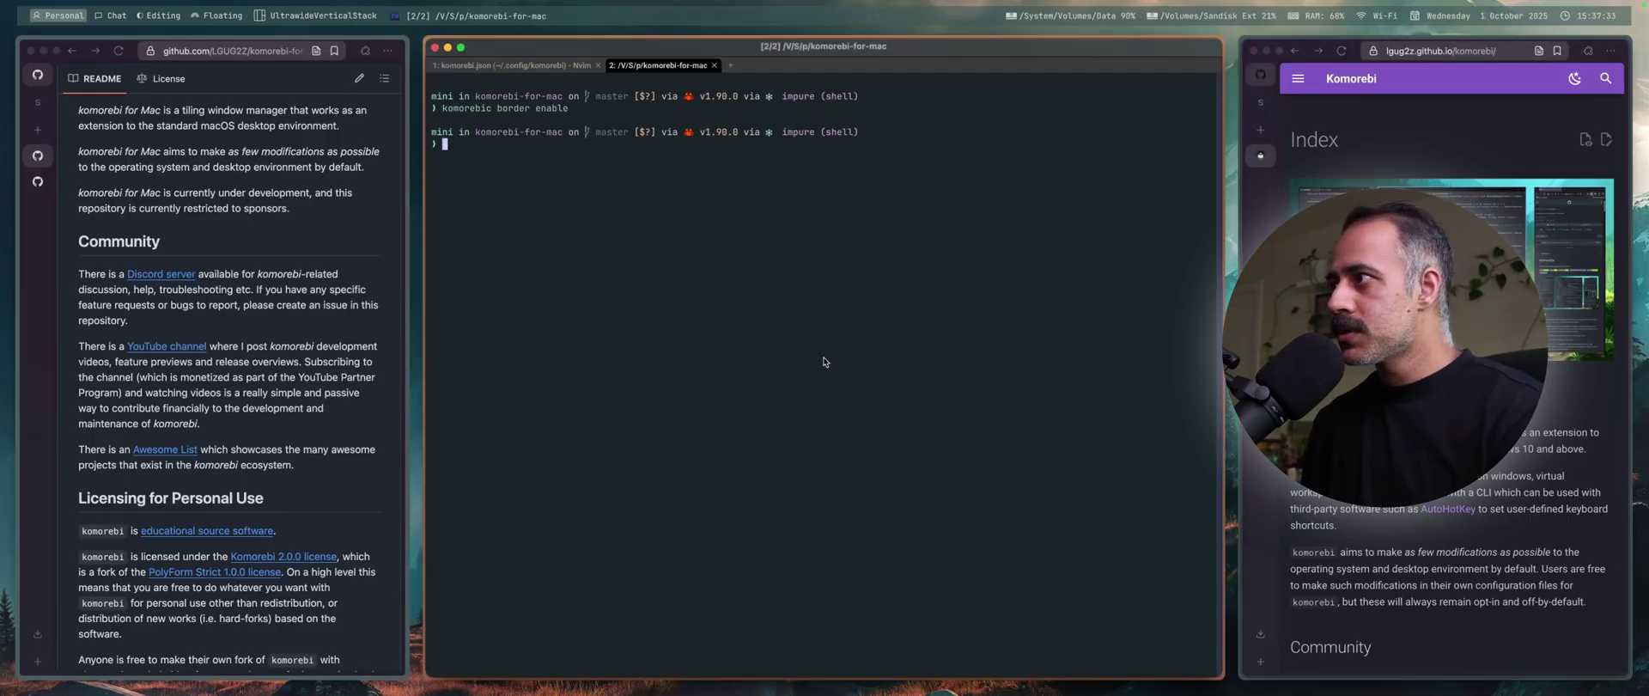
# - Focus the left browser, then the terminal, and toggle the terminal into monocle and back
pyautogui.click(214, 362)
pyautogui.click(824, 362)
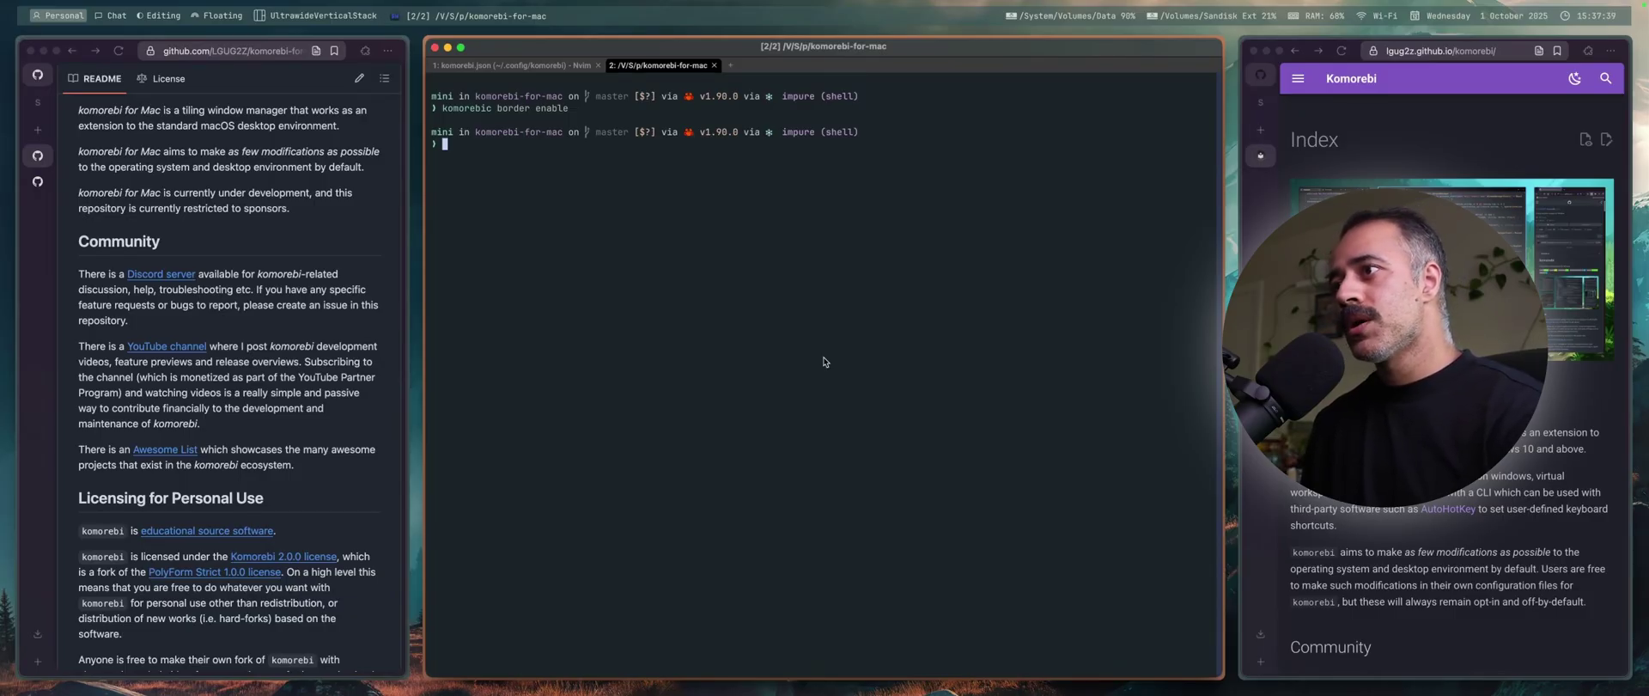
pyautogui.hotkey('alt', 'shift', 'f')
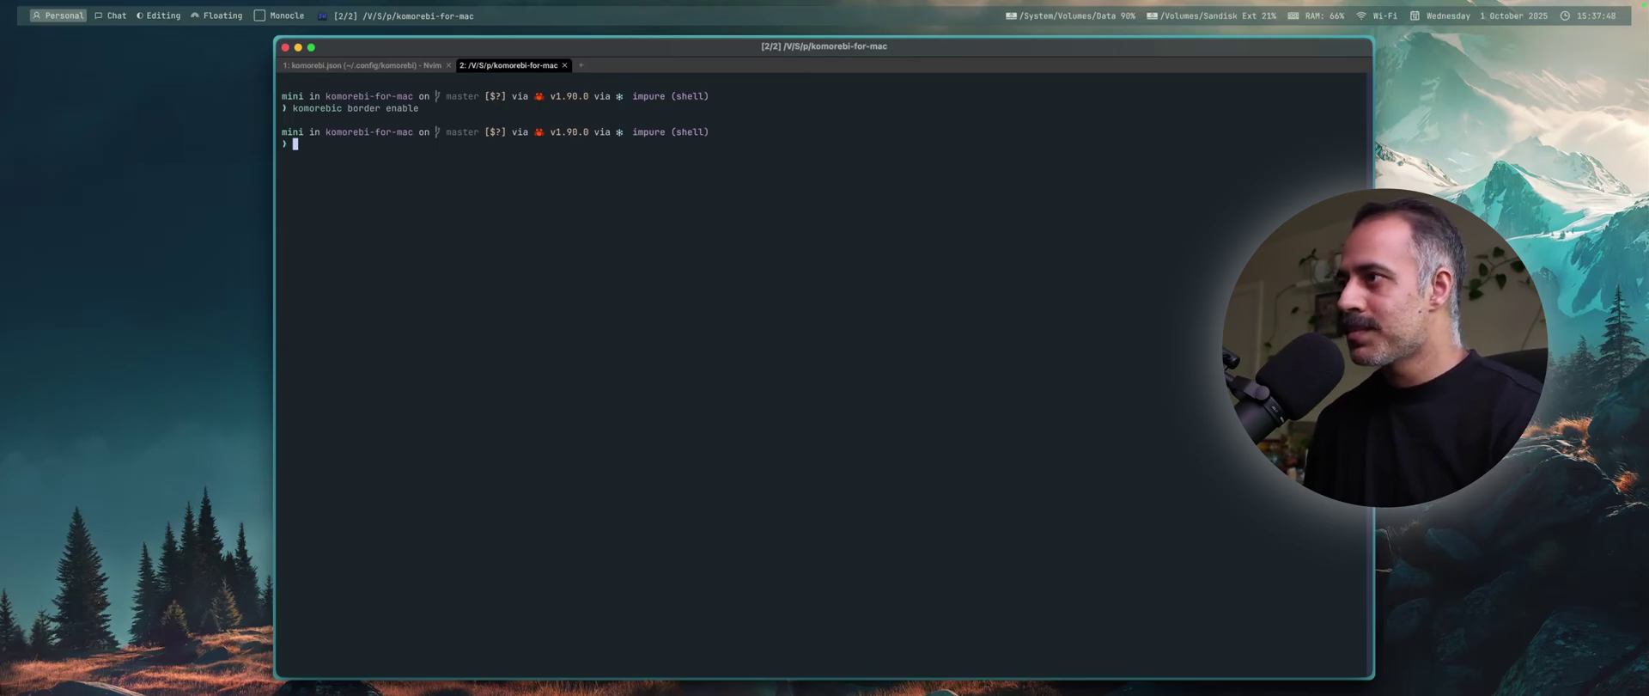
pyautogui.hotkey('alt', 'shift', 'f')
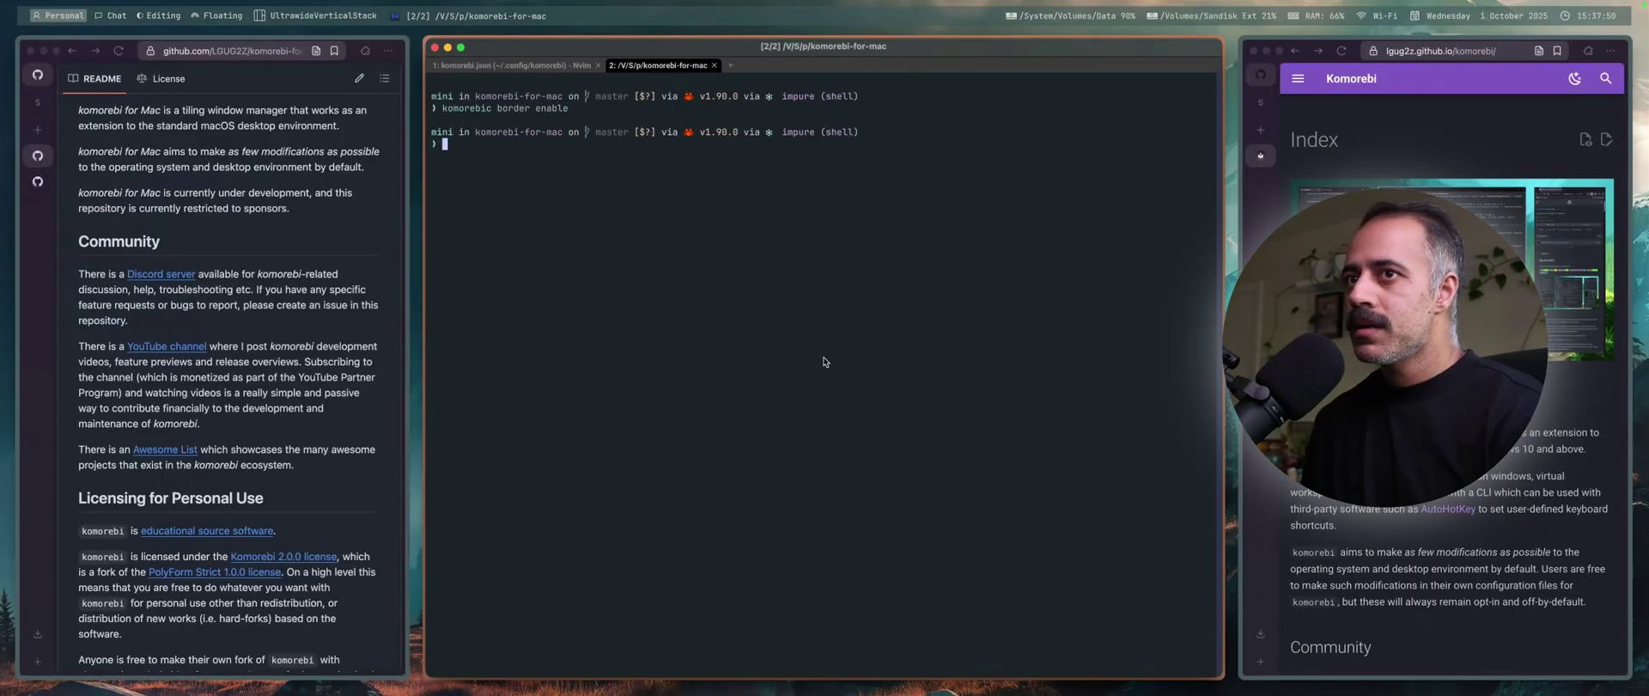
# - Minimize the GitHub window, focus the terminal, and restore GitHub as the third column
pyautogui.press('super+w')
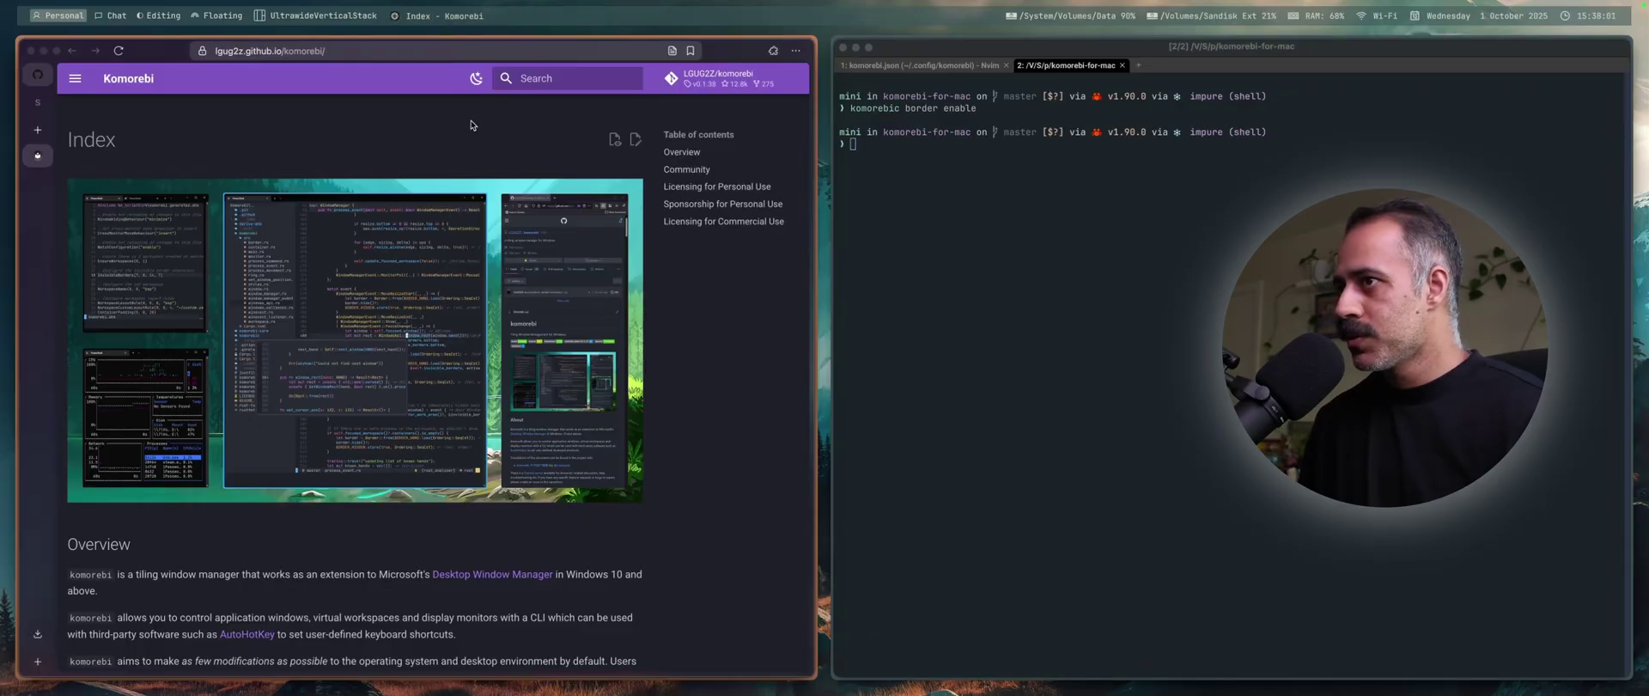
pyautogui.hotkey('alt', 'l')
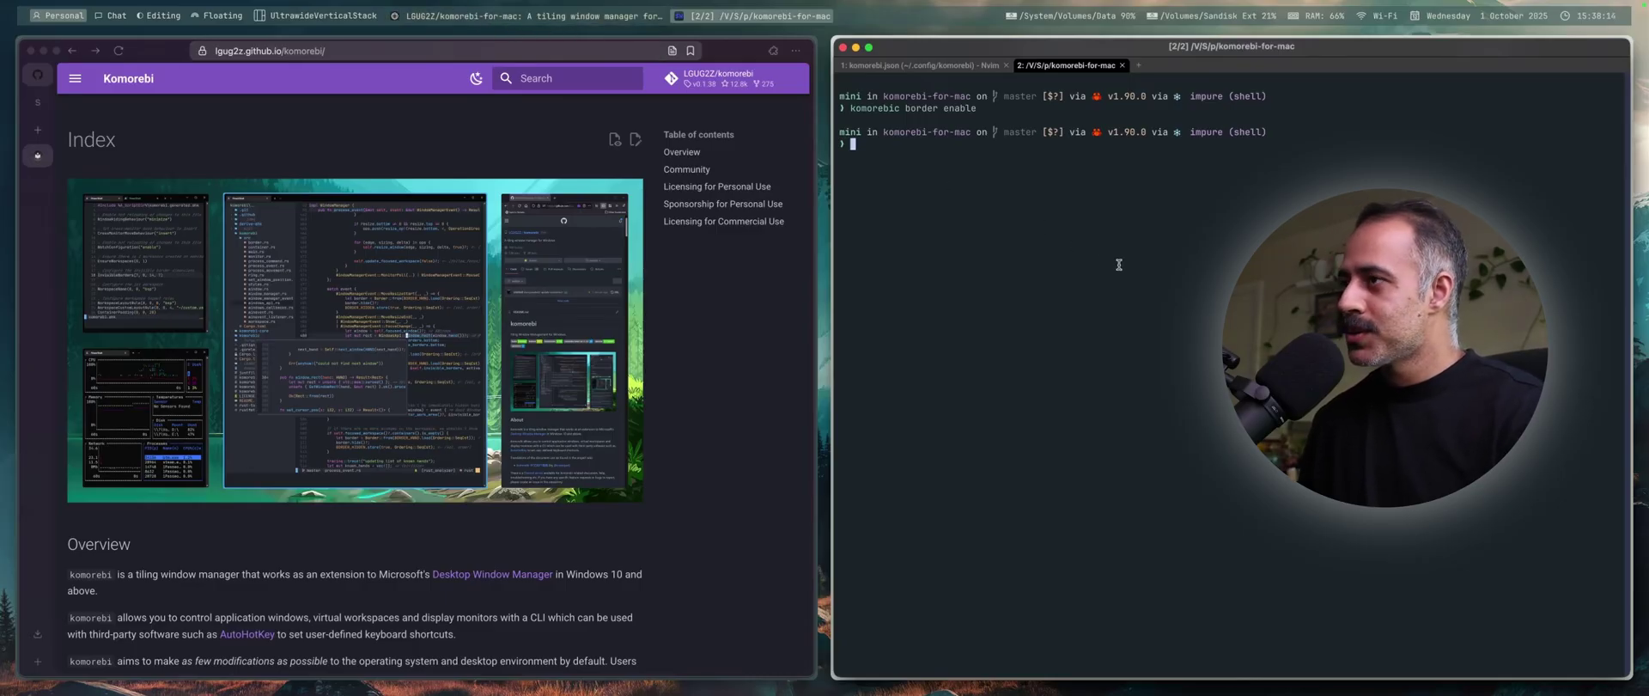
pyautogui.hotkey('alt', ']')
pyautogui.hotkey('alt', '[')
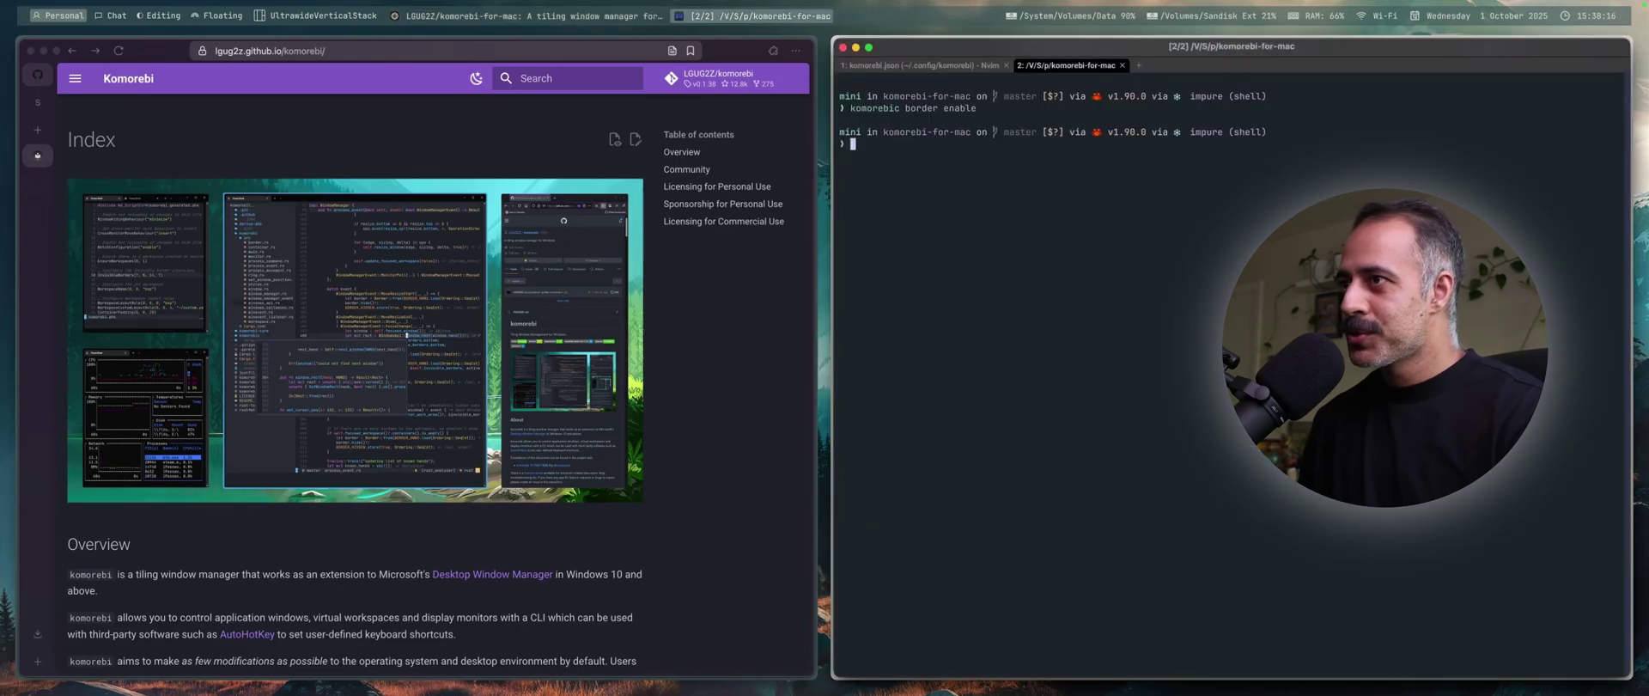
pyautogui.hotkey('alt', ';')
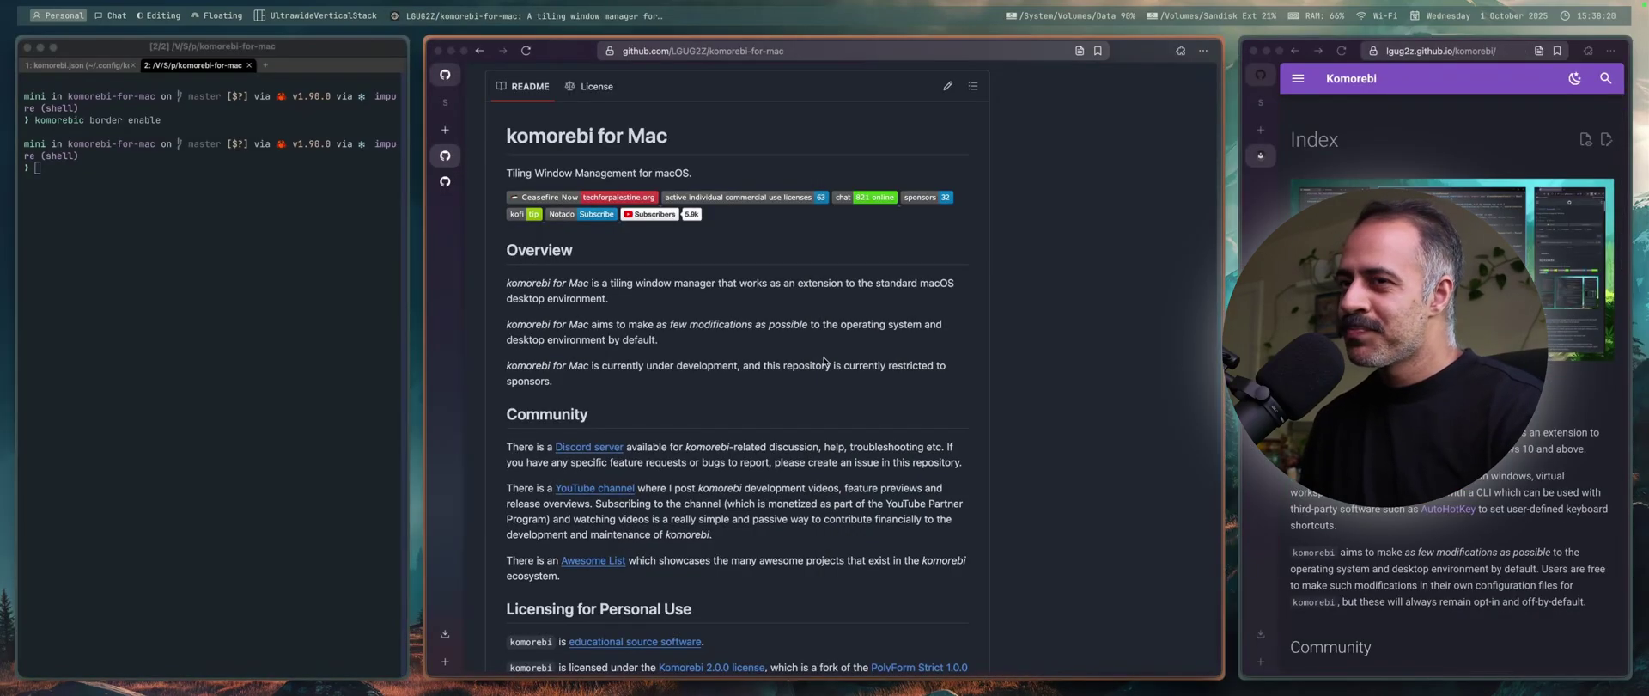
# - Focus the terminal with alt+h and swap it with the GitHub window
pyautogui.hotkey('alt', 'h')
pyautogui.hotkey('alt', 'shift', 'l')
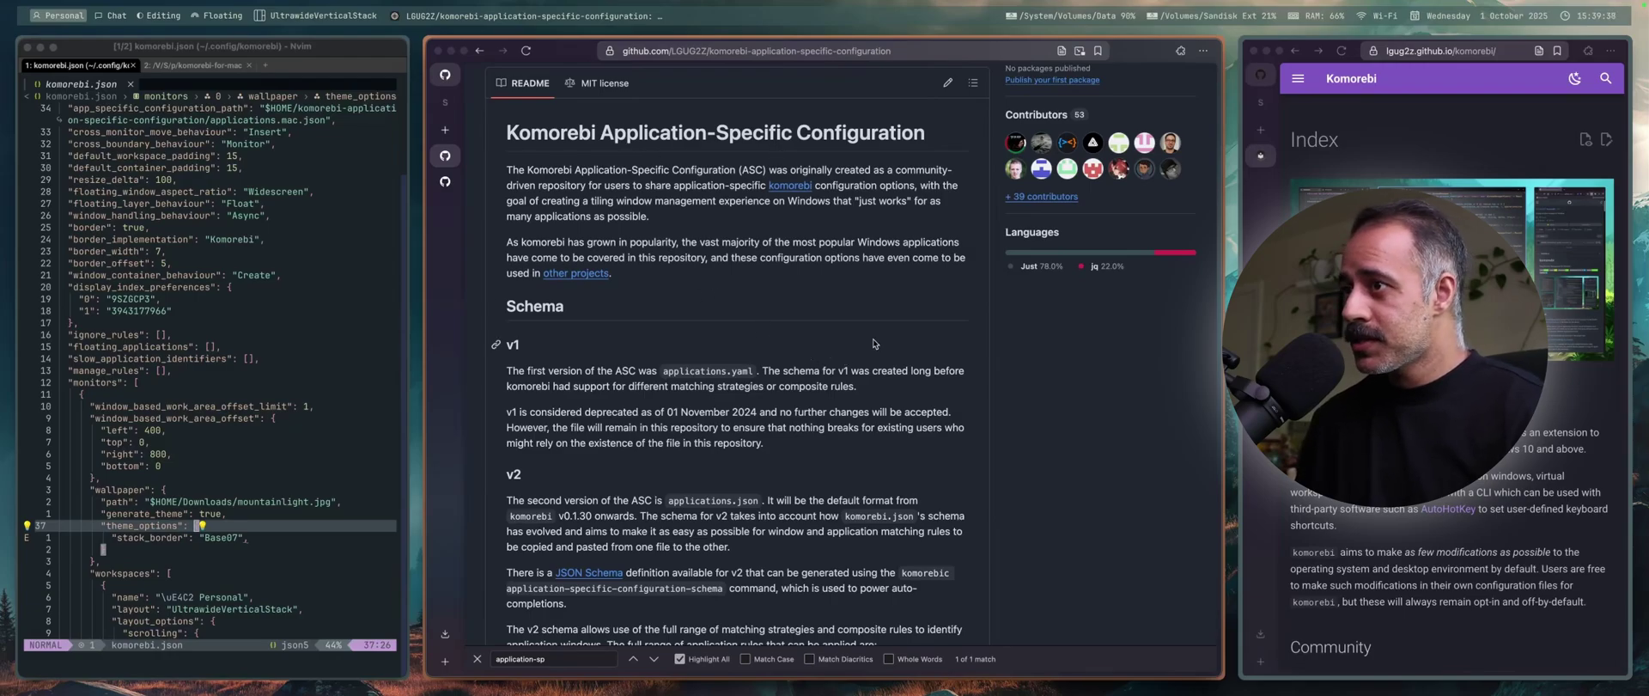
# - Open applications.mac.json and scroll down through its rules
pyautogui.scroll(5, 868, 336)
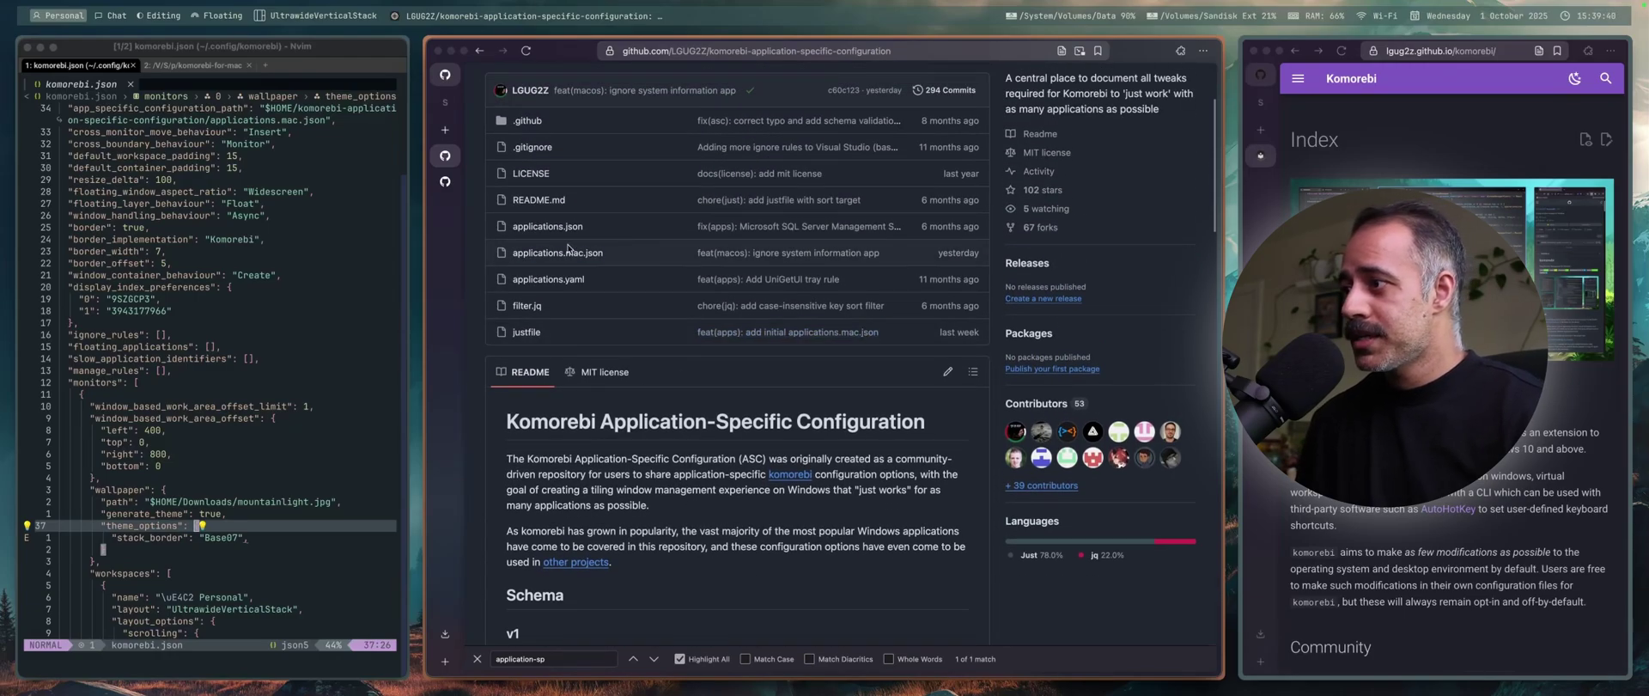
pyautogui.click(563, 253)
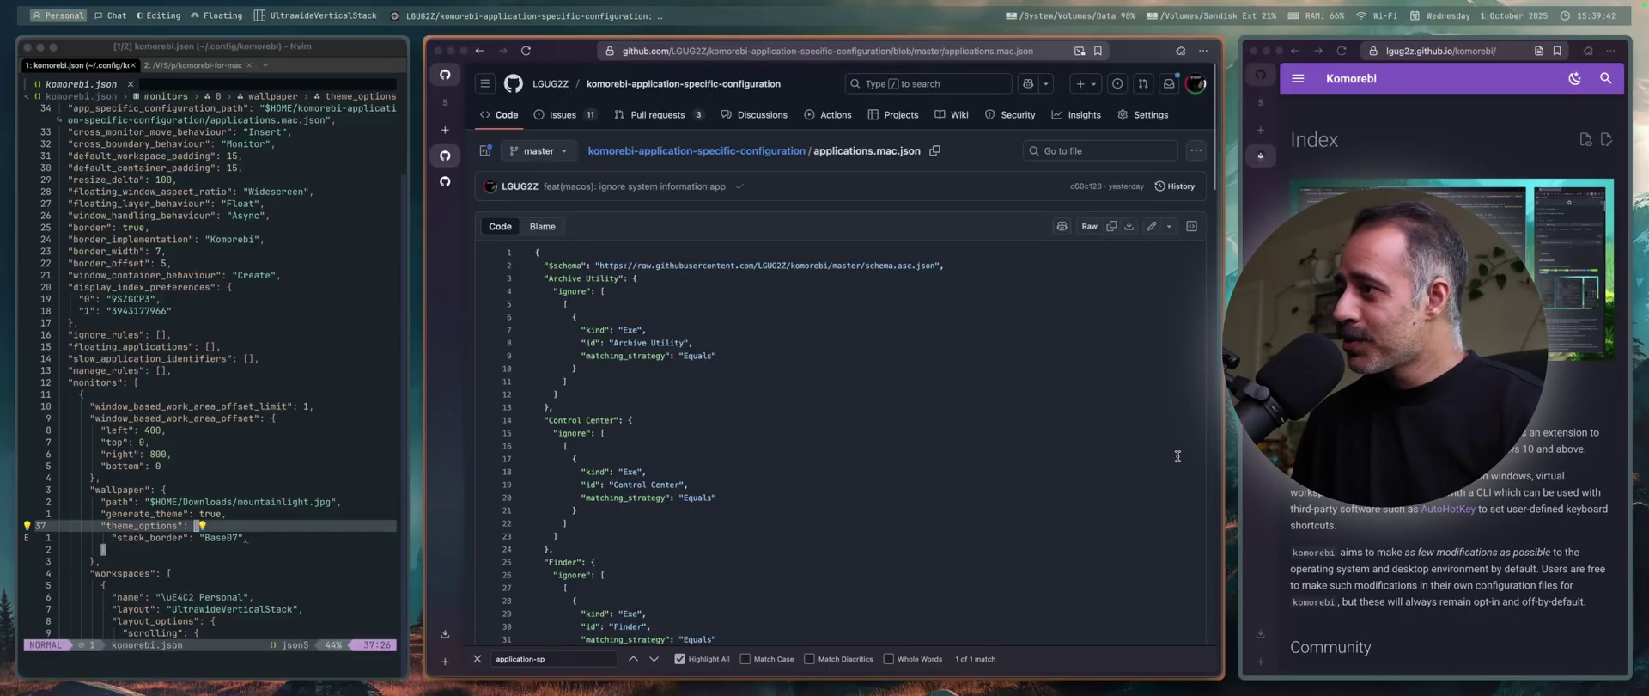
pyautogui.scroll(-3, 928, 472)
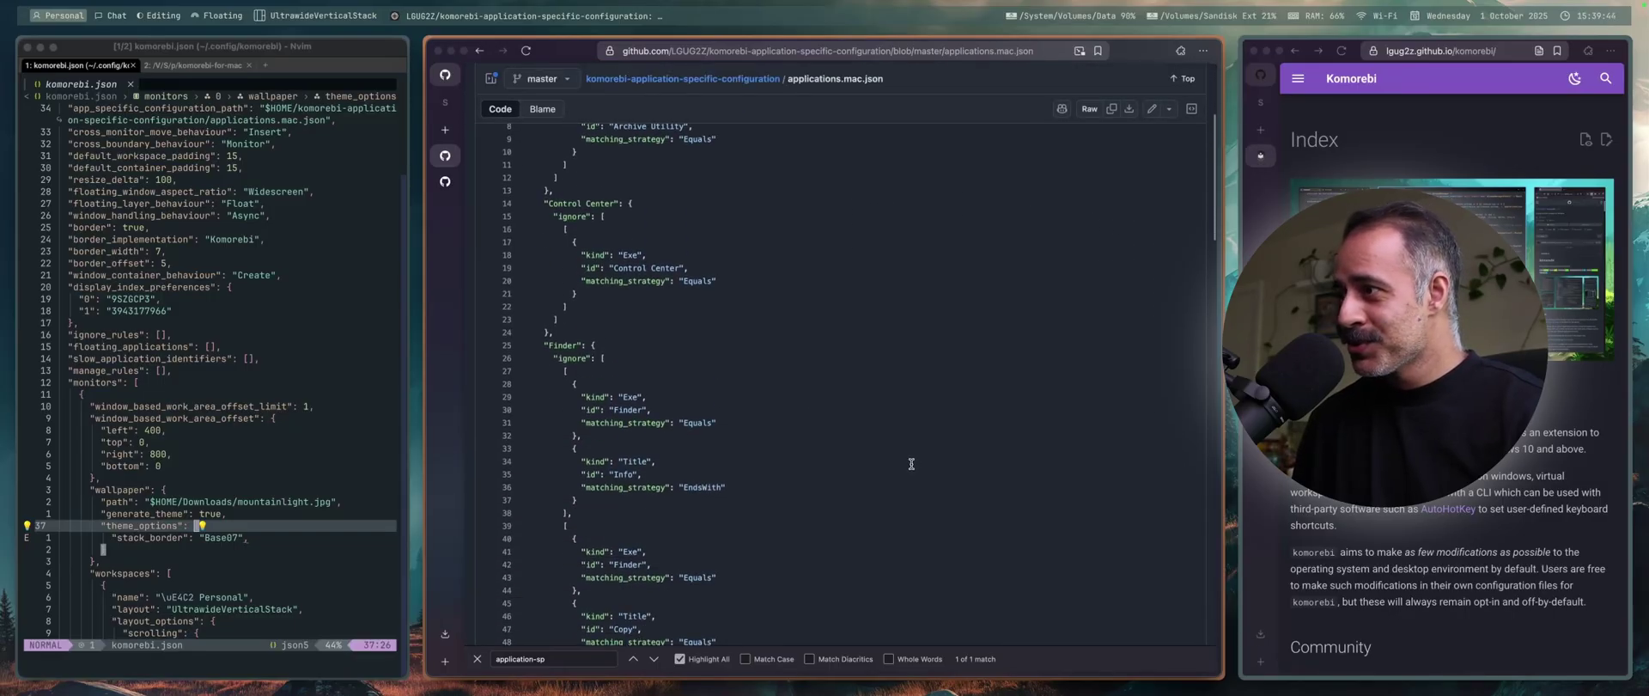
pyautogui.scroll(3, 921, 421)
pyautogui.scroll(-5, 1025, 449)
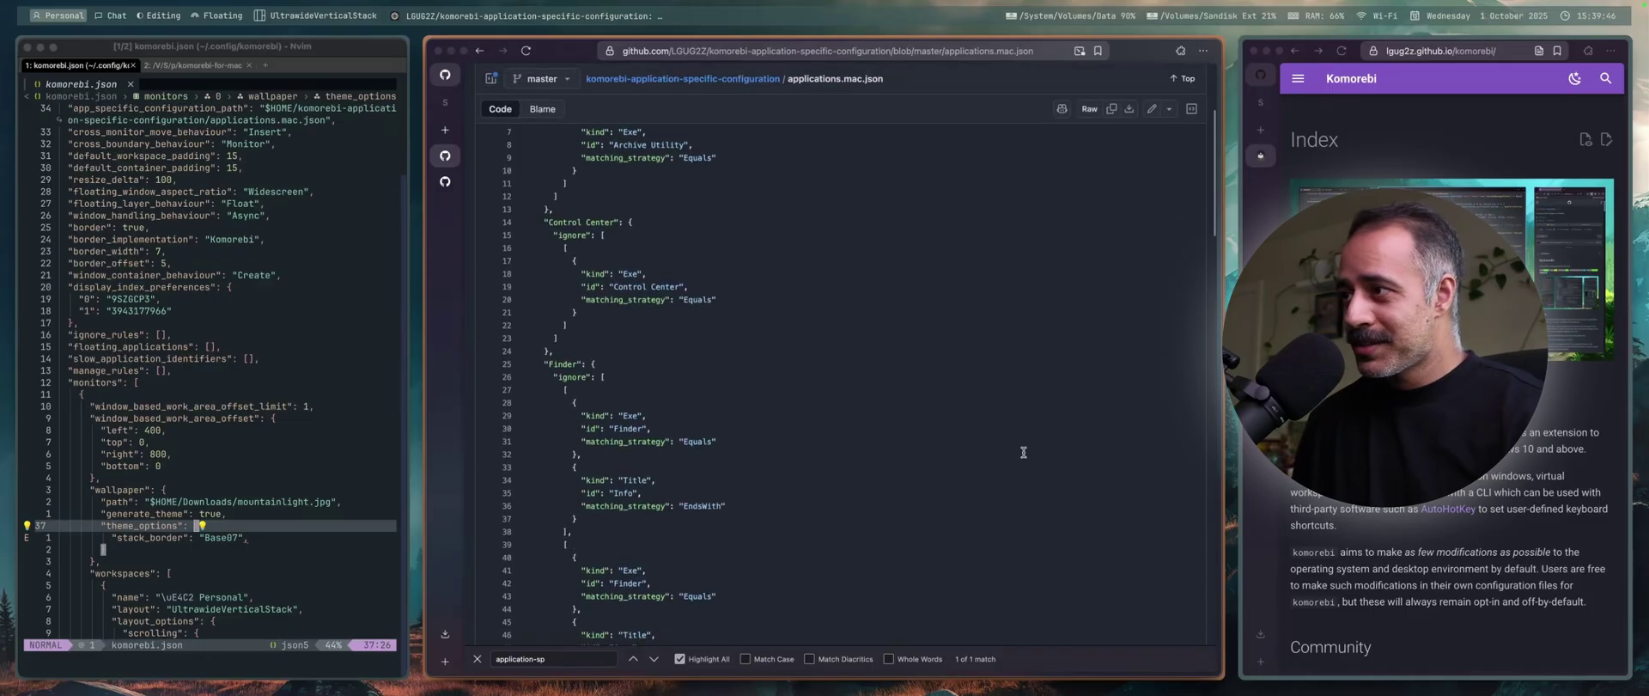
pyautogui.scroll(-5, 1028, 446)
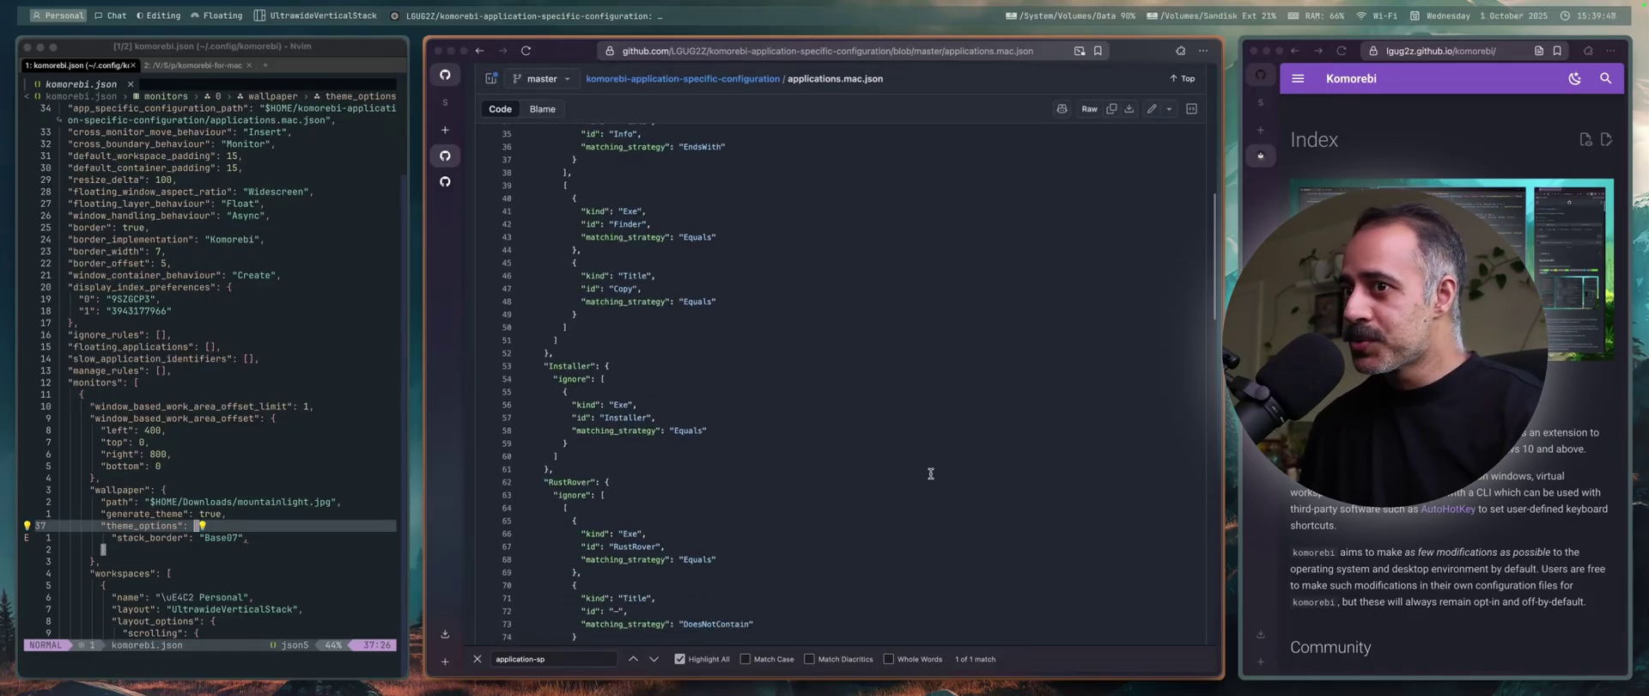
pyautogui.scroll(-4, 931, 473)
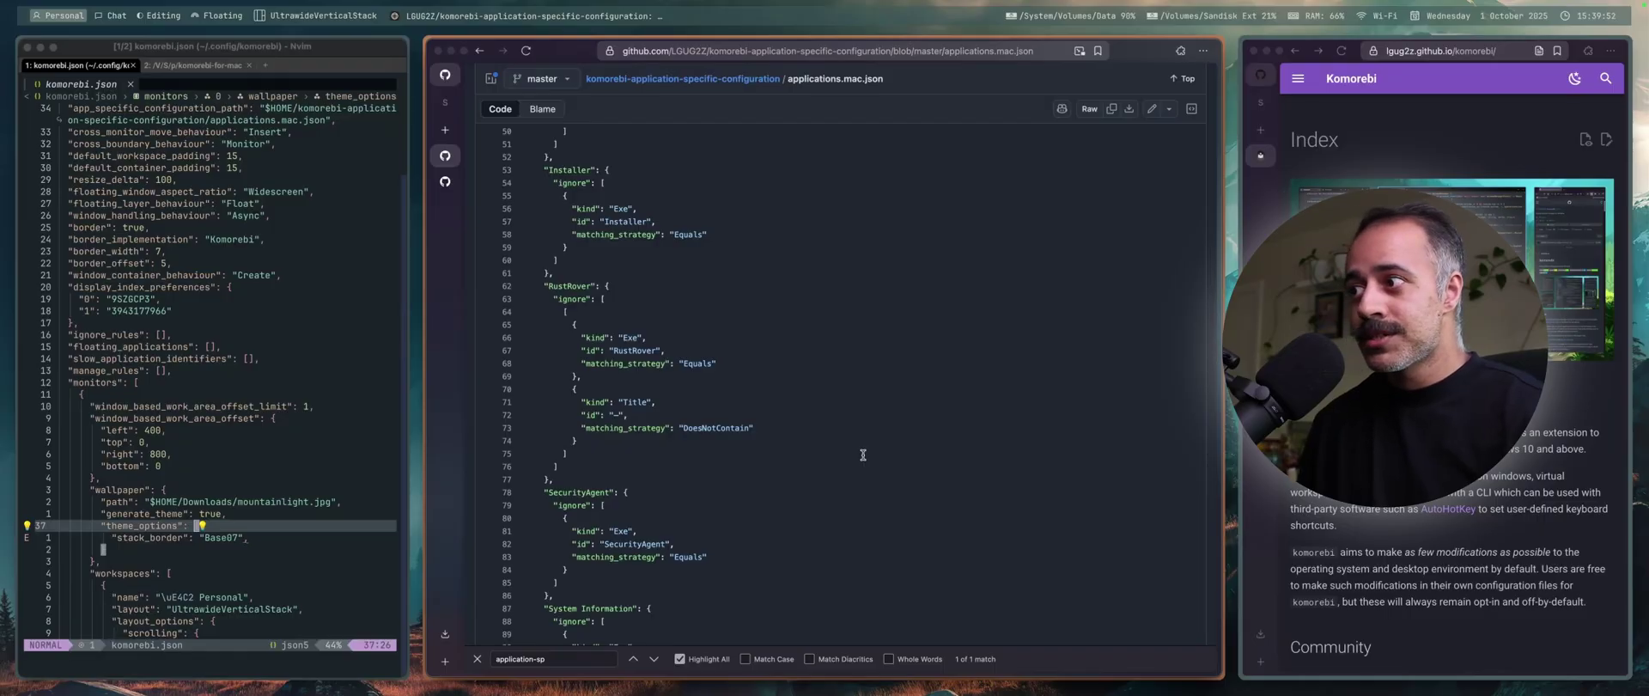
pyautogui.scroll(-3, 841, 450)
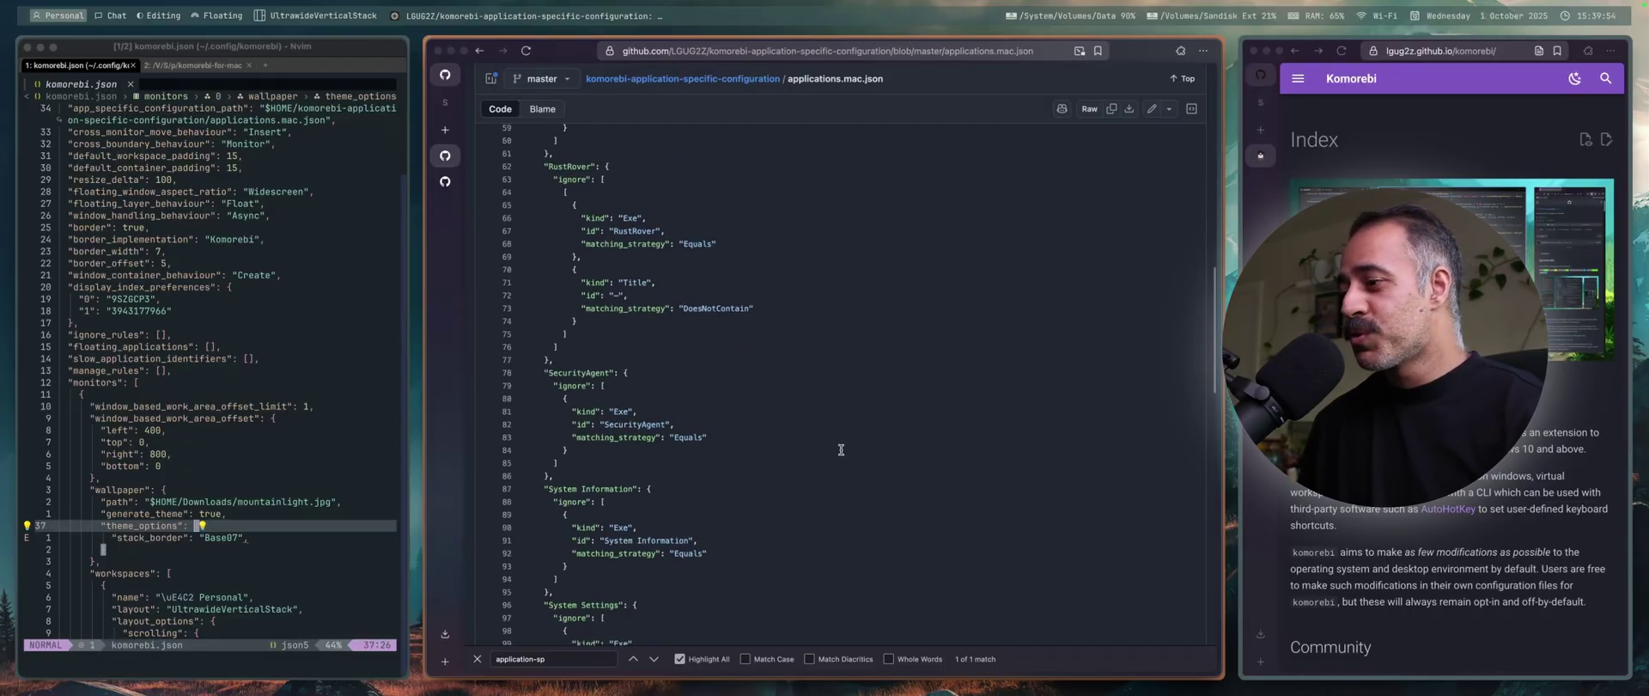
pyautogui.scroll(-15, 913, 473)
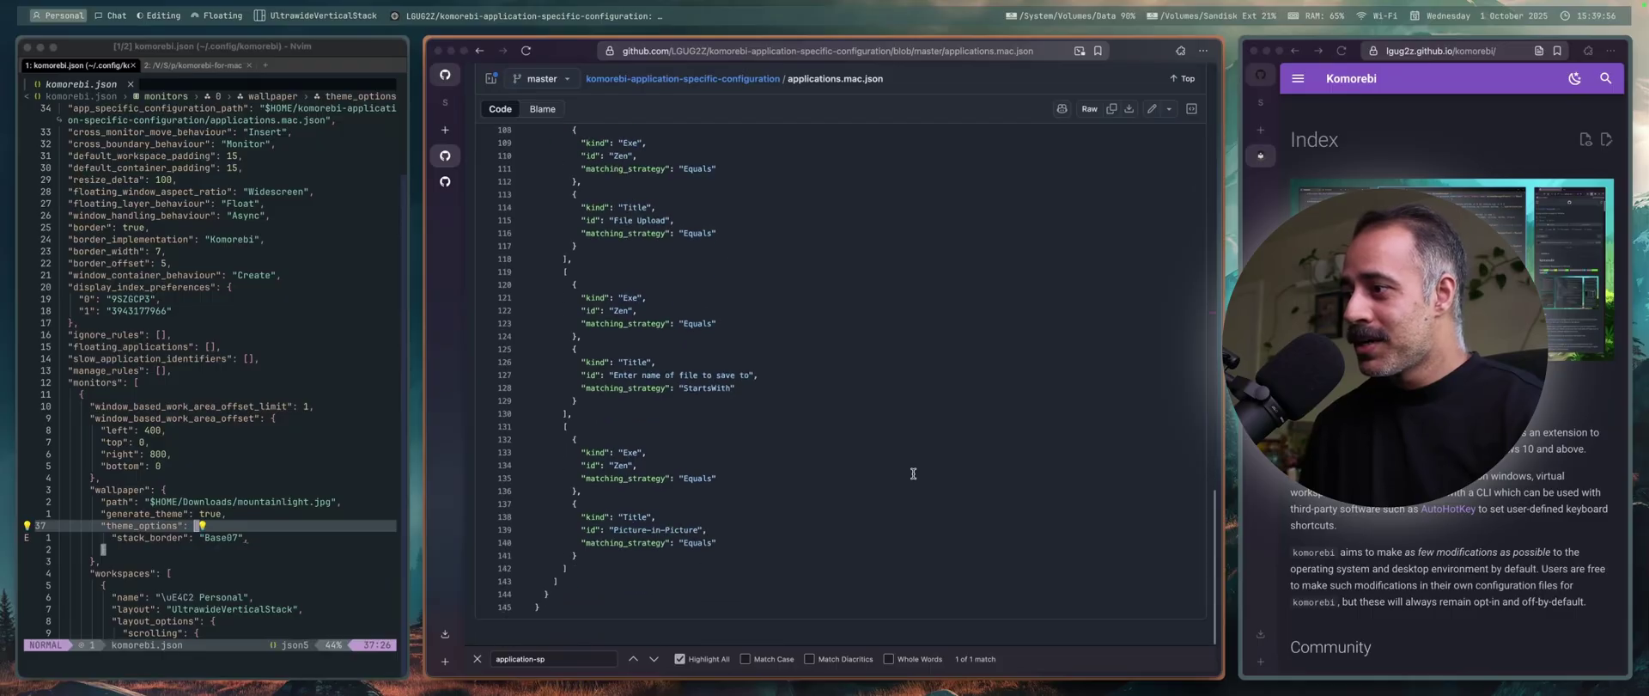
# - Scroll back to the top, return to the repository root, and open applications.json
pyautogui.scroll(20, 915, 477)
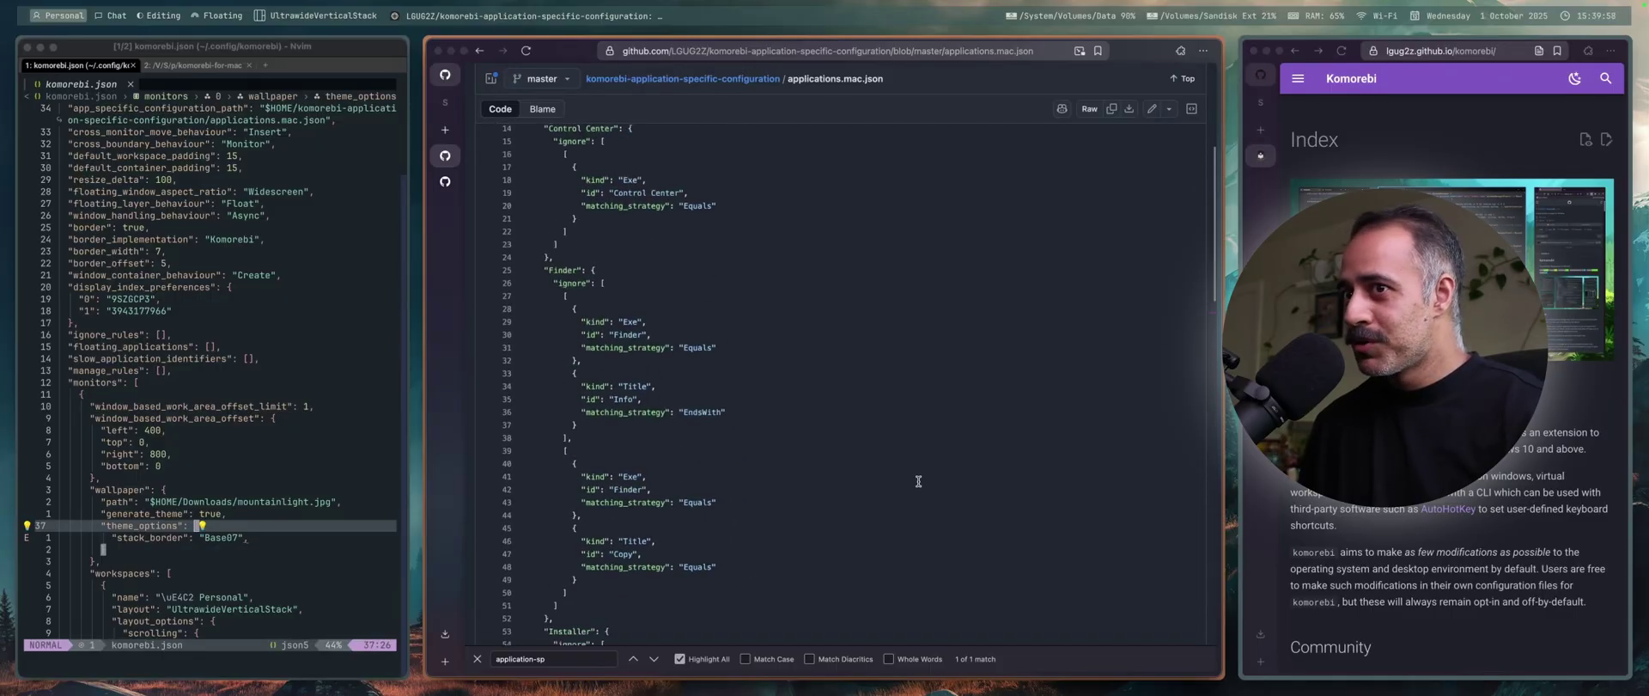
pyautogui.scroll(5, 918, 480)
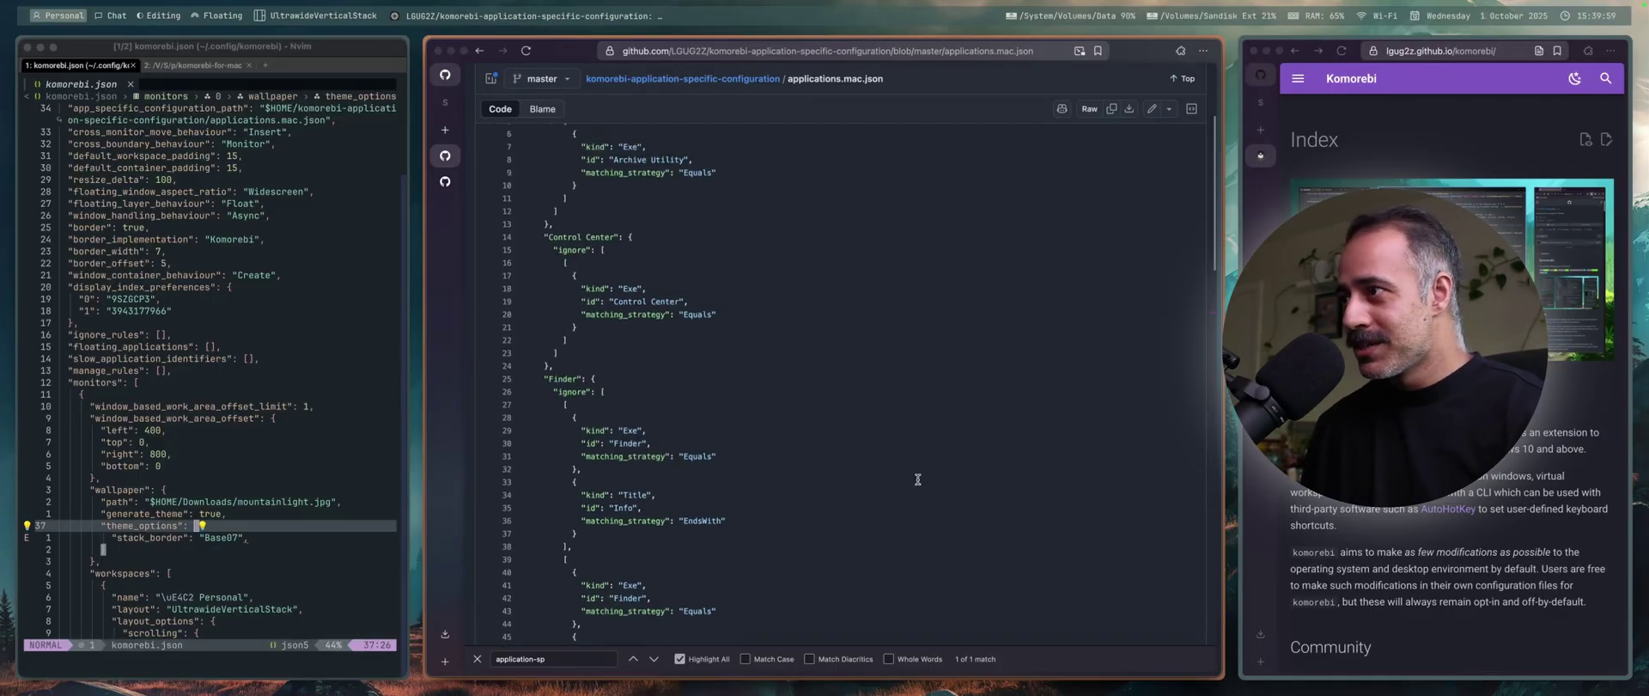
pyautogui.click(479, 51)
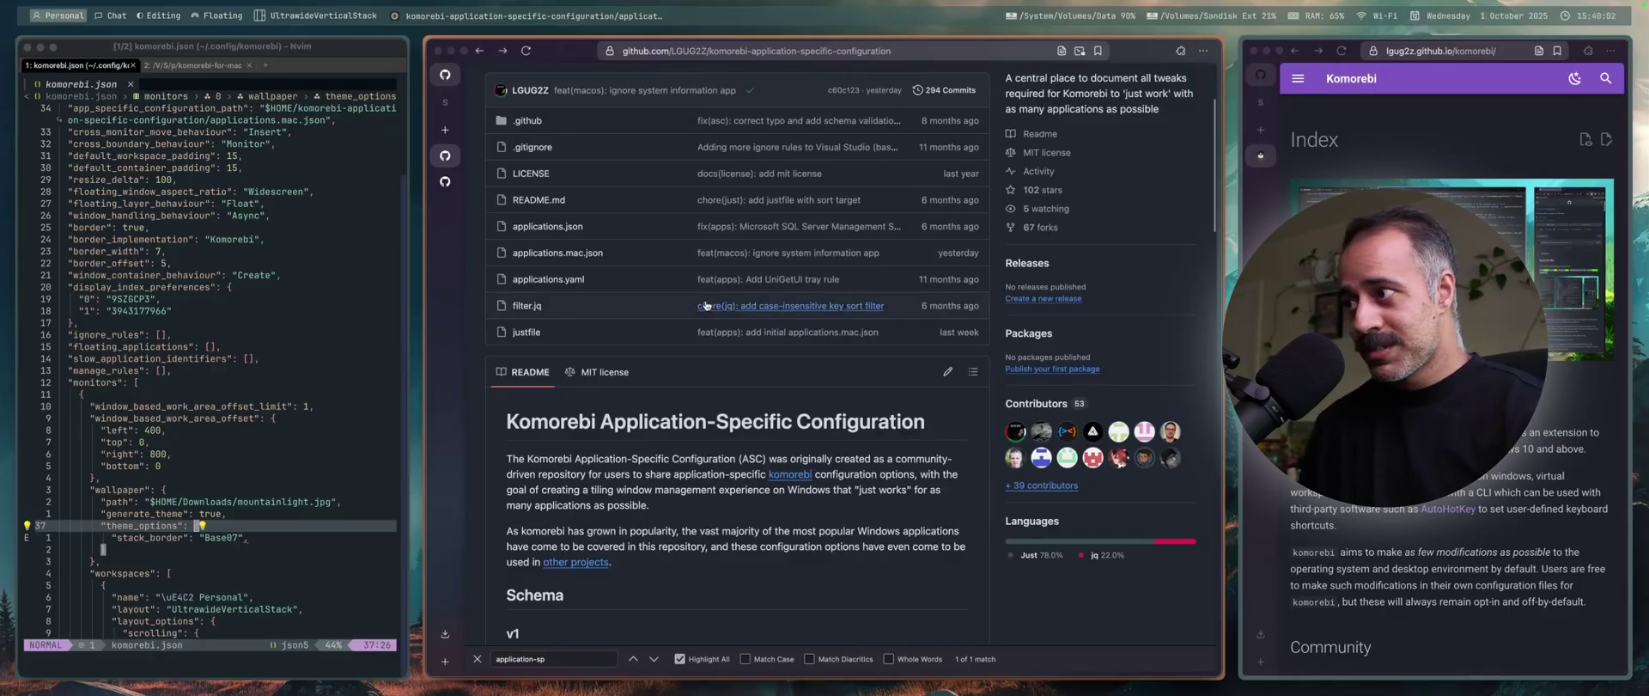
pyautogui.click(547, 226)
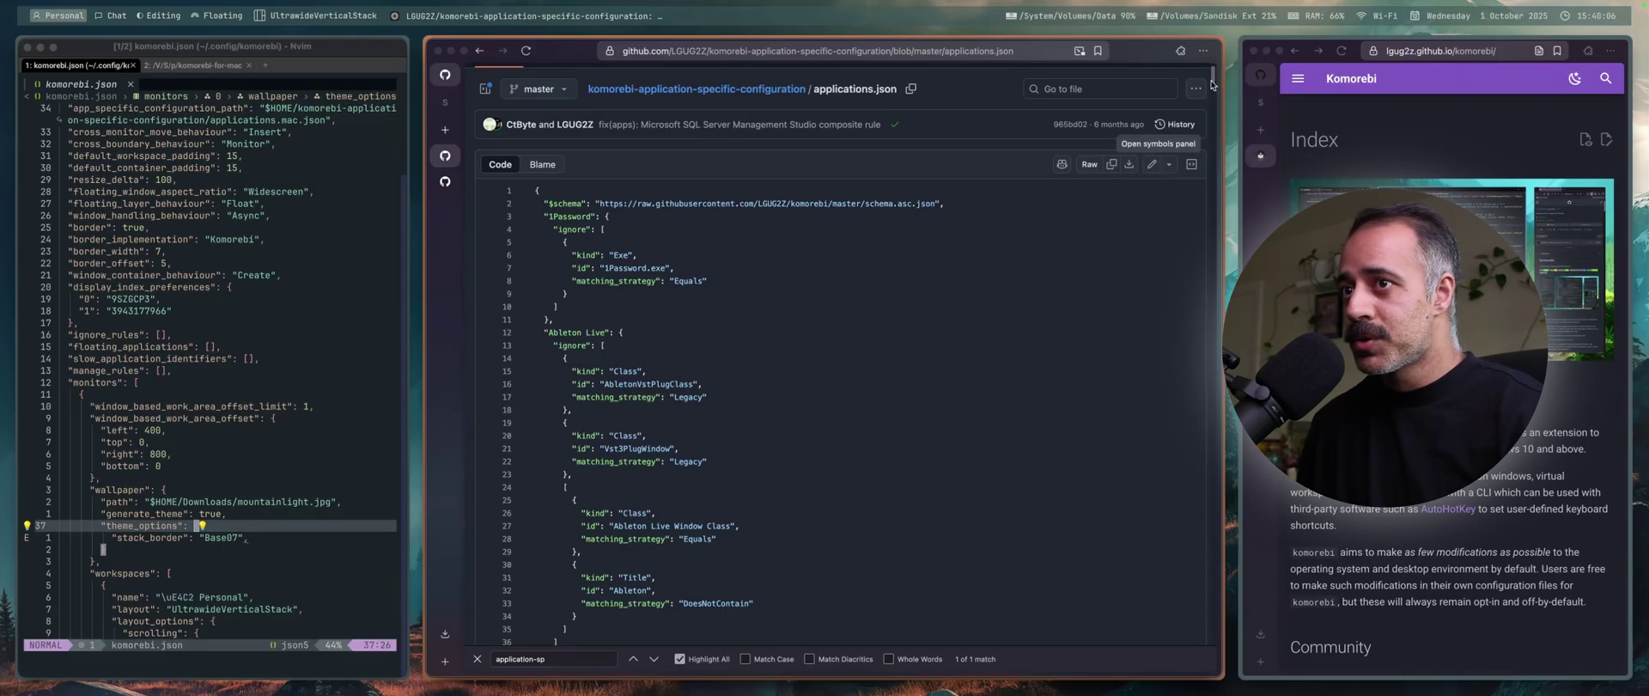
# - Scroll to the bottom of applications.json's rules and back up, then open the repository's main page
pyautogui.moveTo(1213, 83); pyautogui.dragTo(1211, 639)
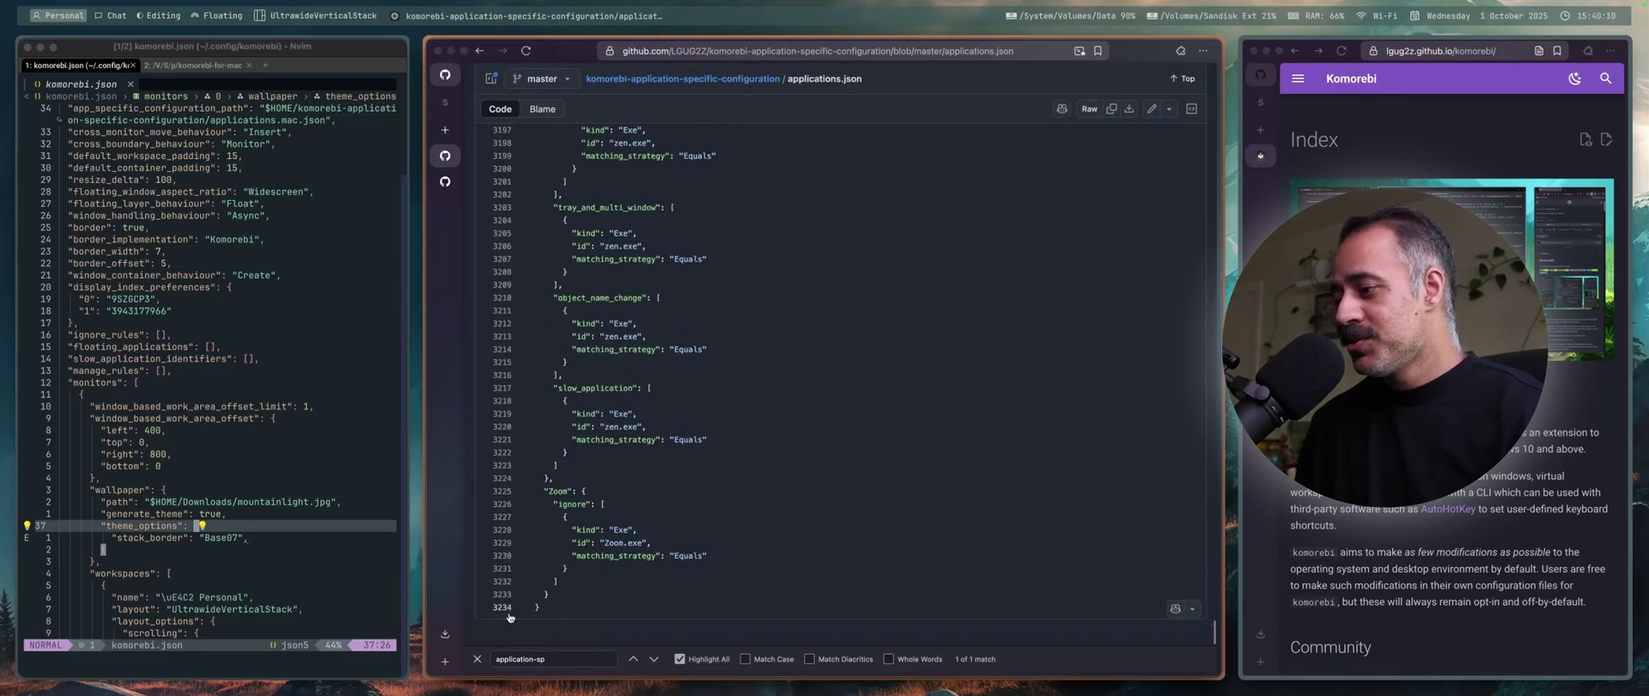
pyautogui.middleClick(935, 598)
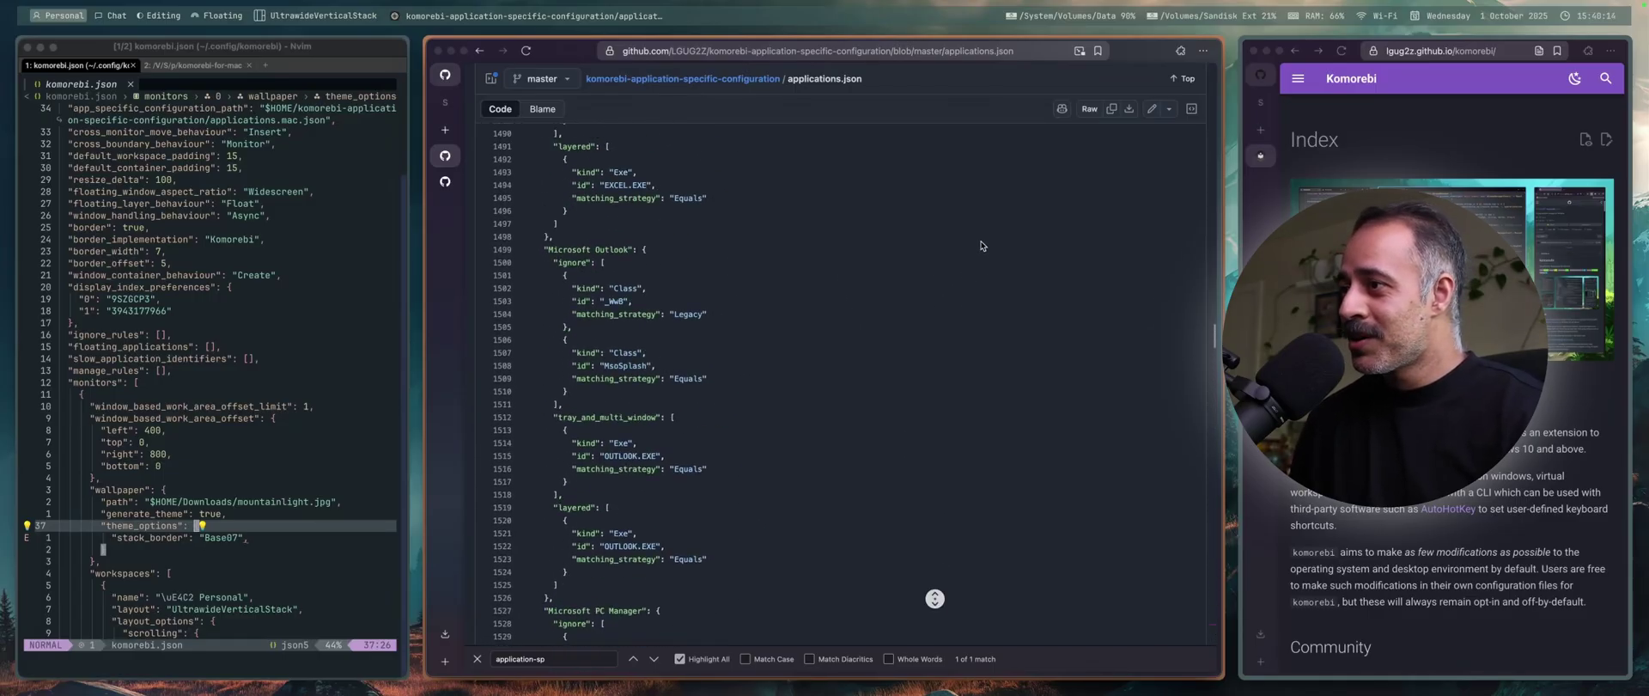
pyautogui.click(989, 160)
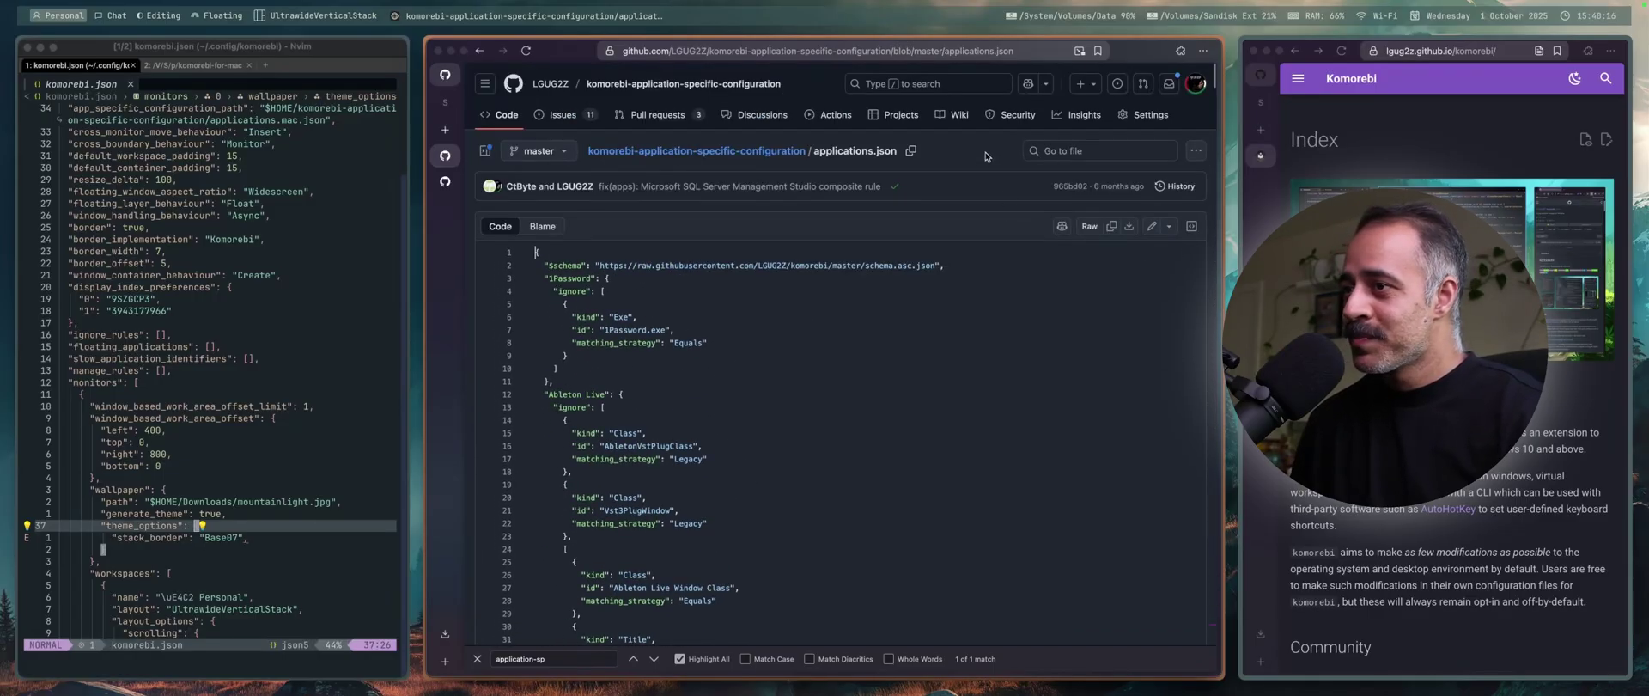
pyautogui.click(720, 151)
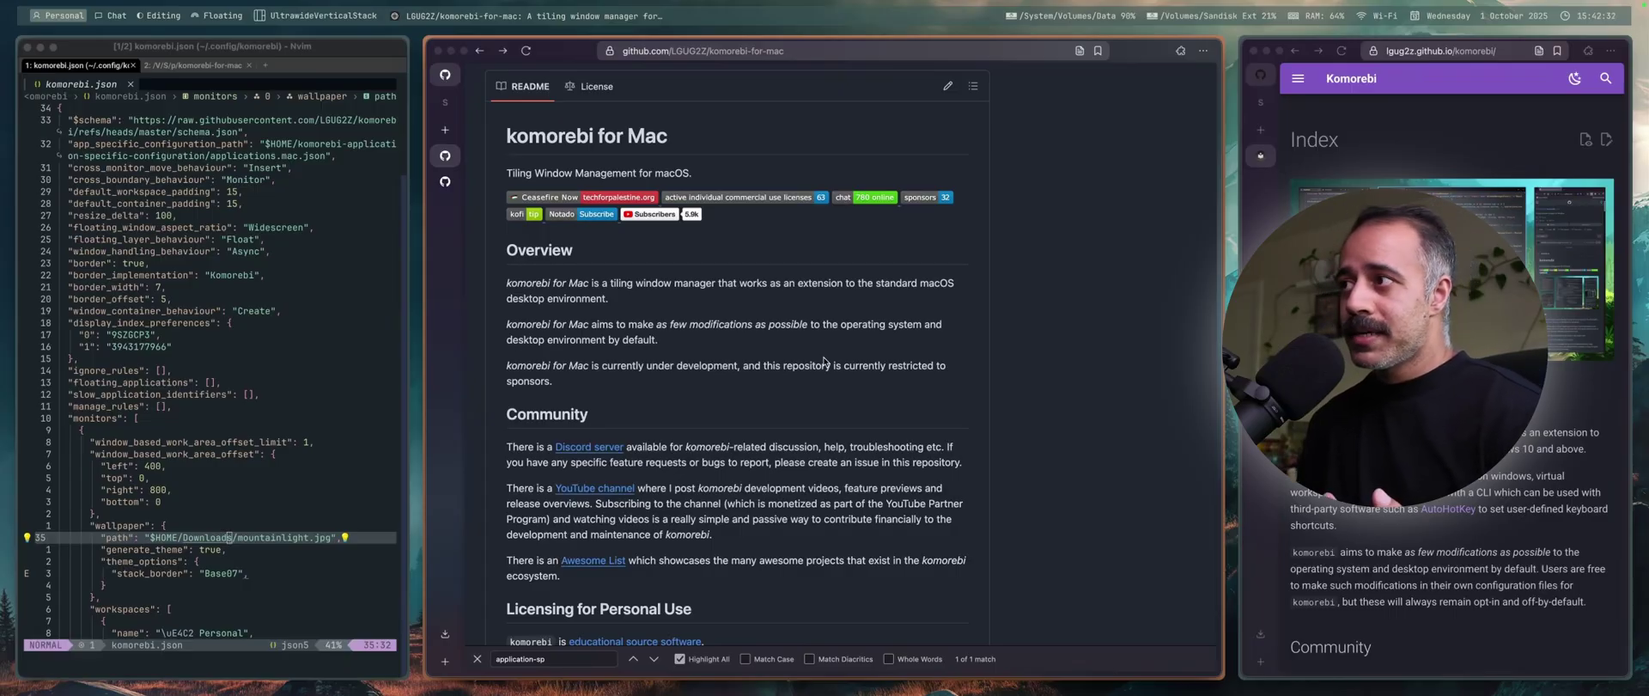
pyautogui.hotkey('alt', '2')
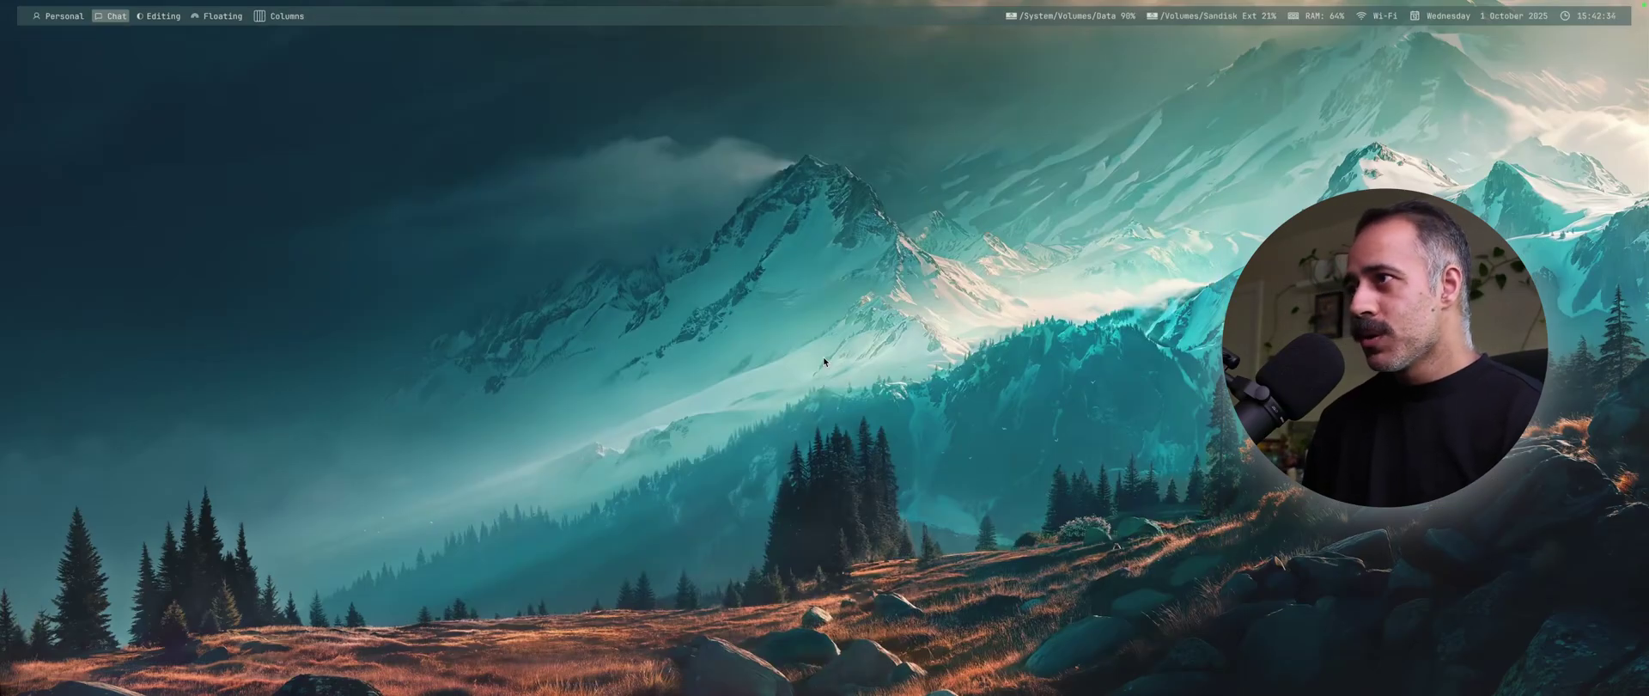
pyautogui.hotkey('alt', '1')
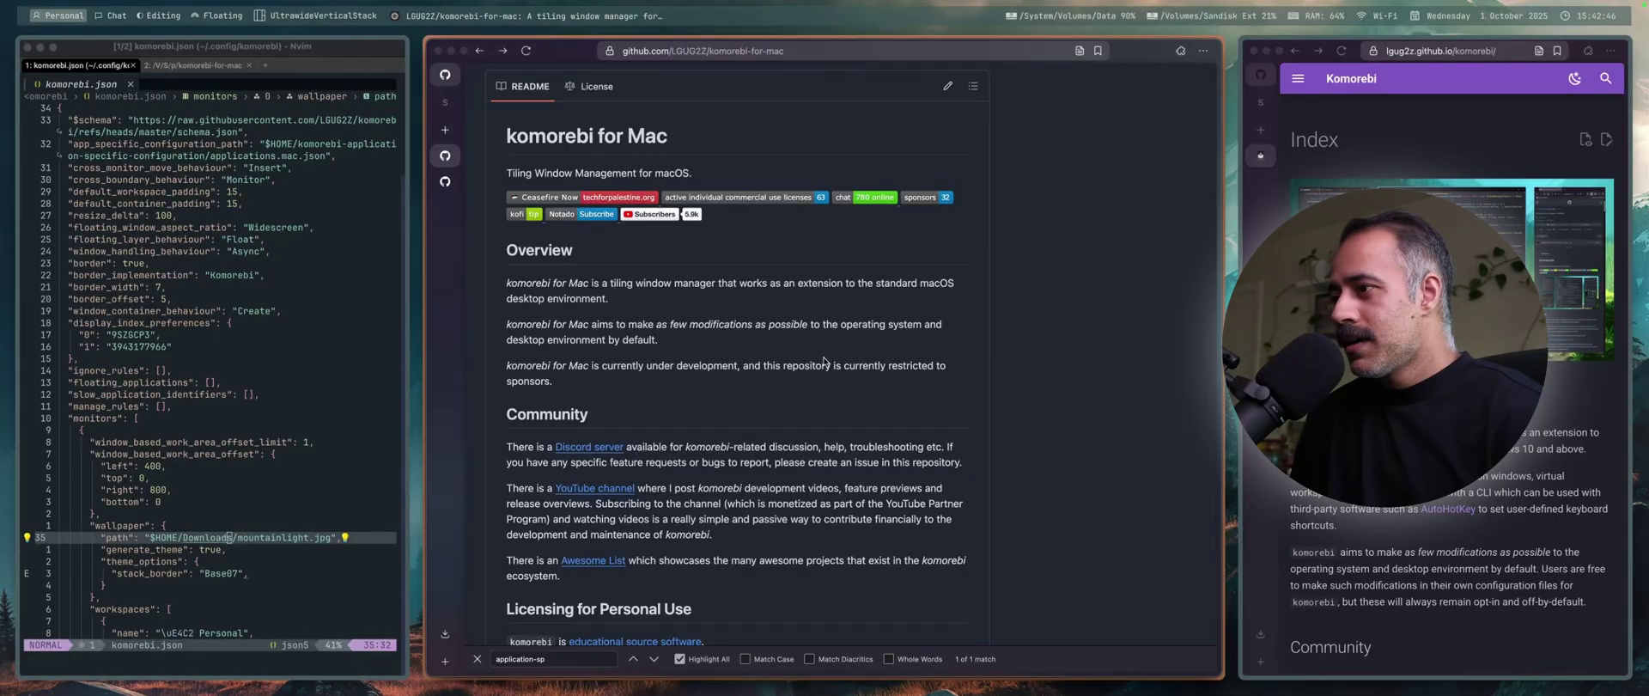
# - Open installation.md from the komorebi-for-mac docs folder and scroll through the guide
pyautogui.scroll(10, 824, 362)
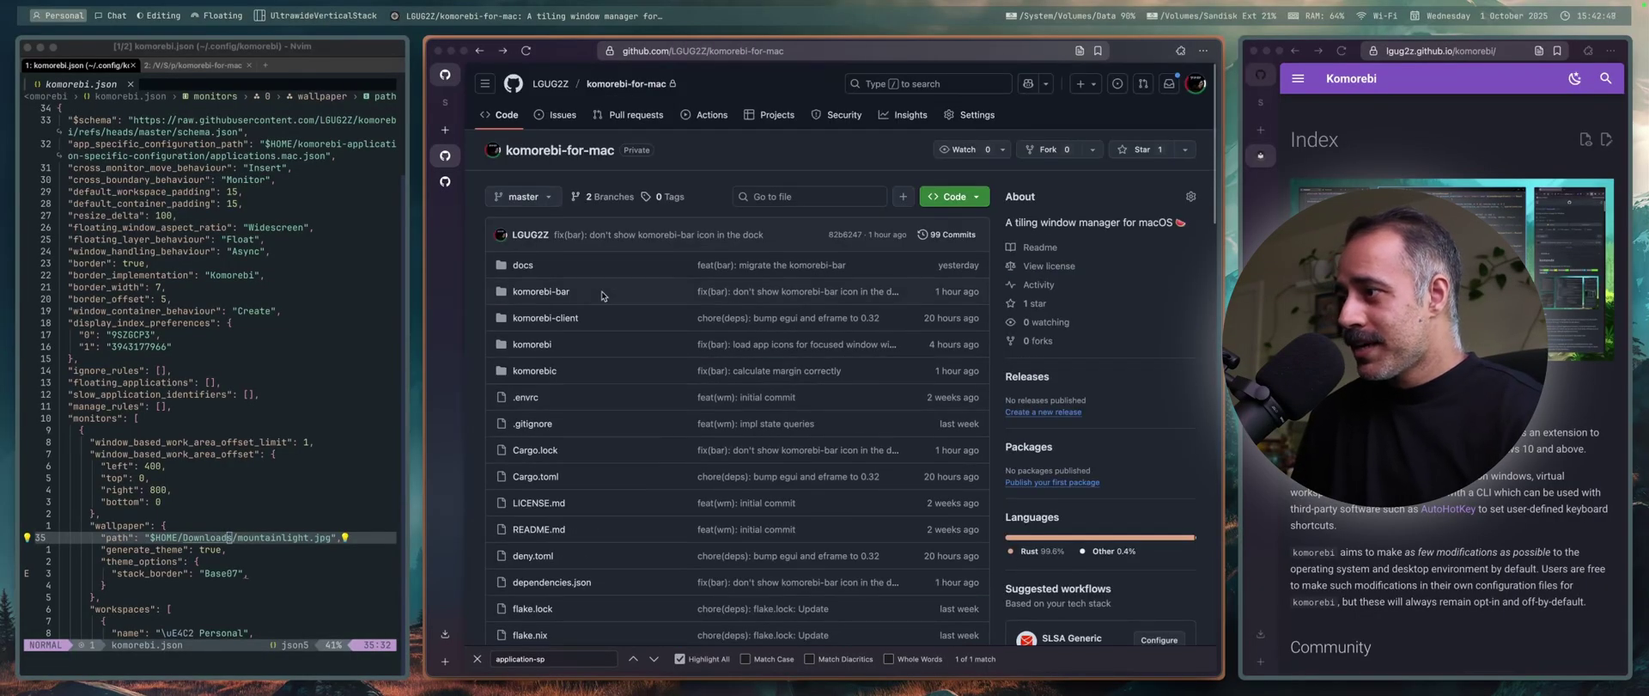
pyautogui.click(530, 268)
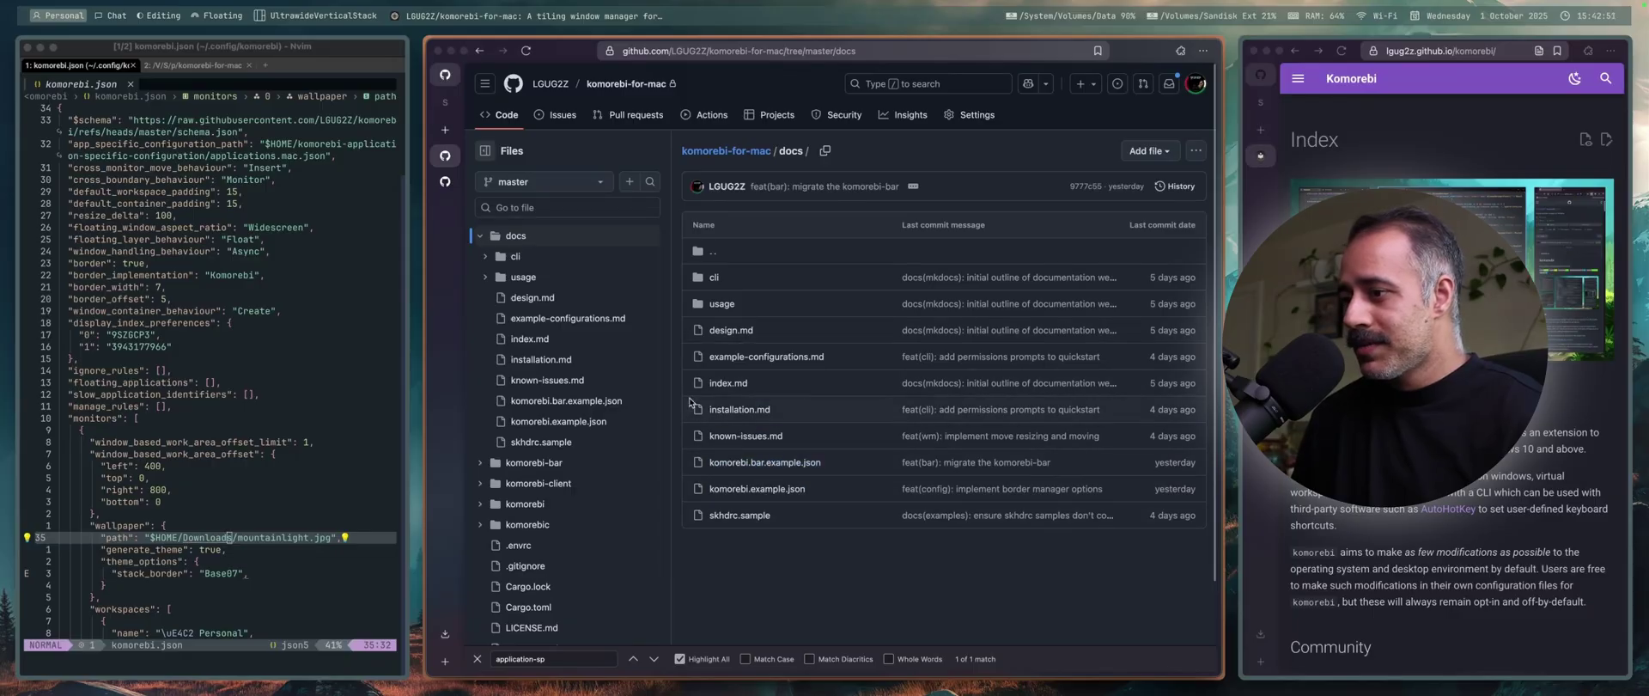
pyautogui.click(738, 409)
pyautogui.scroll(-3, 862, 496)
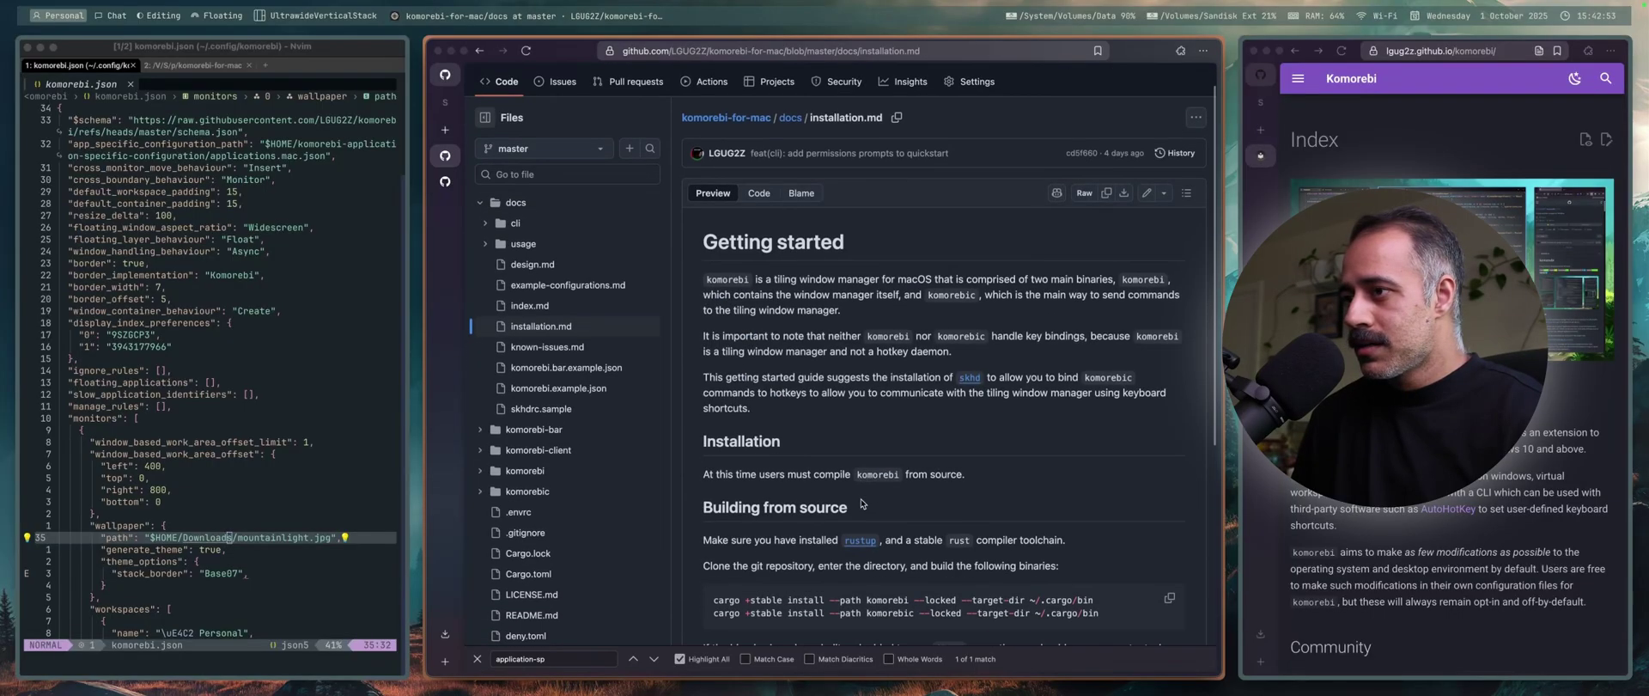
pyautogui.scroll(-4, 861, 496)
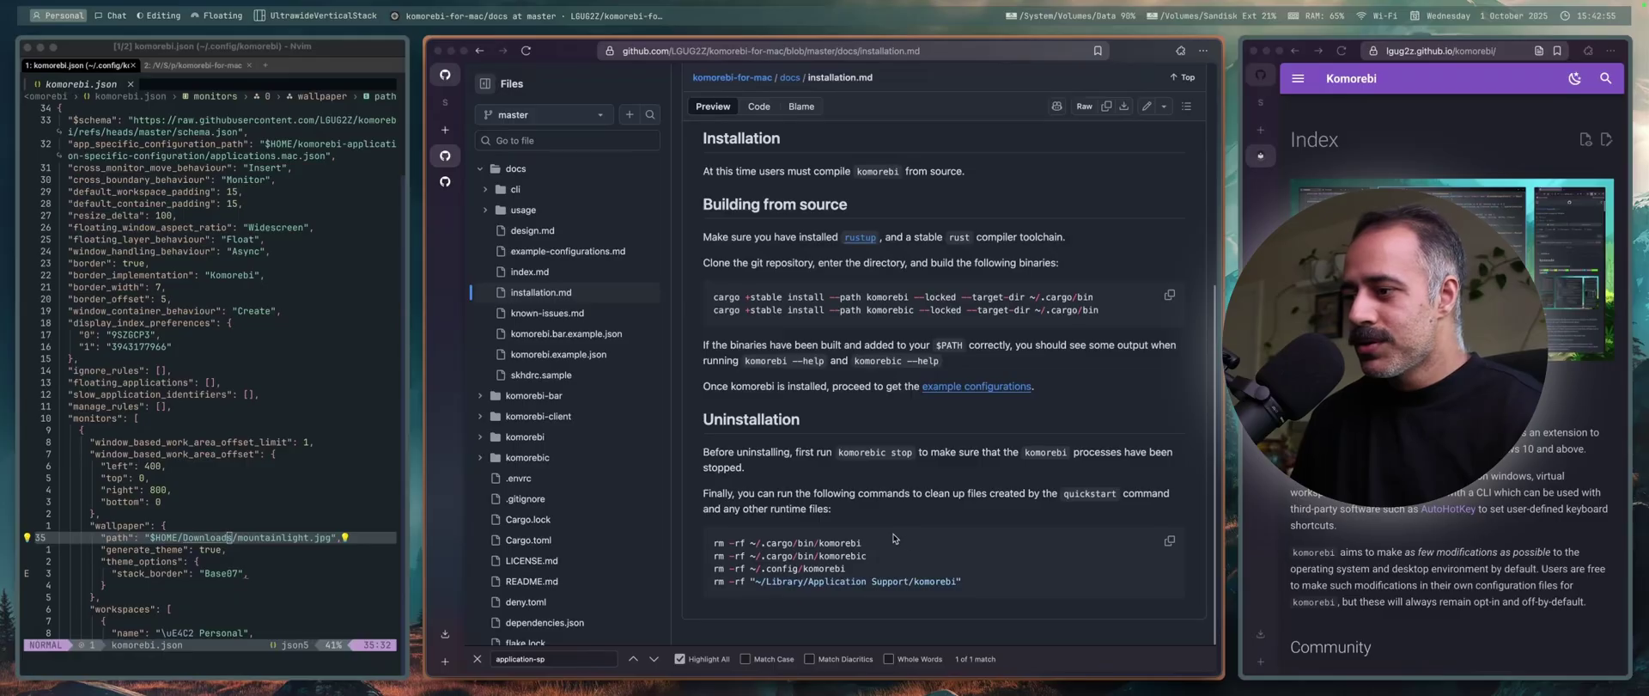
# - Follow the example configurations link through to the developer's Sponsors profile
pyautogui.click(975, 385)
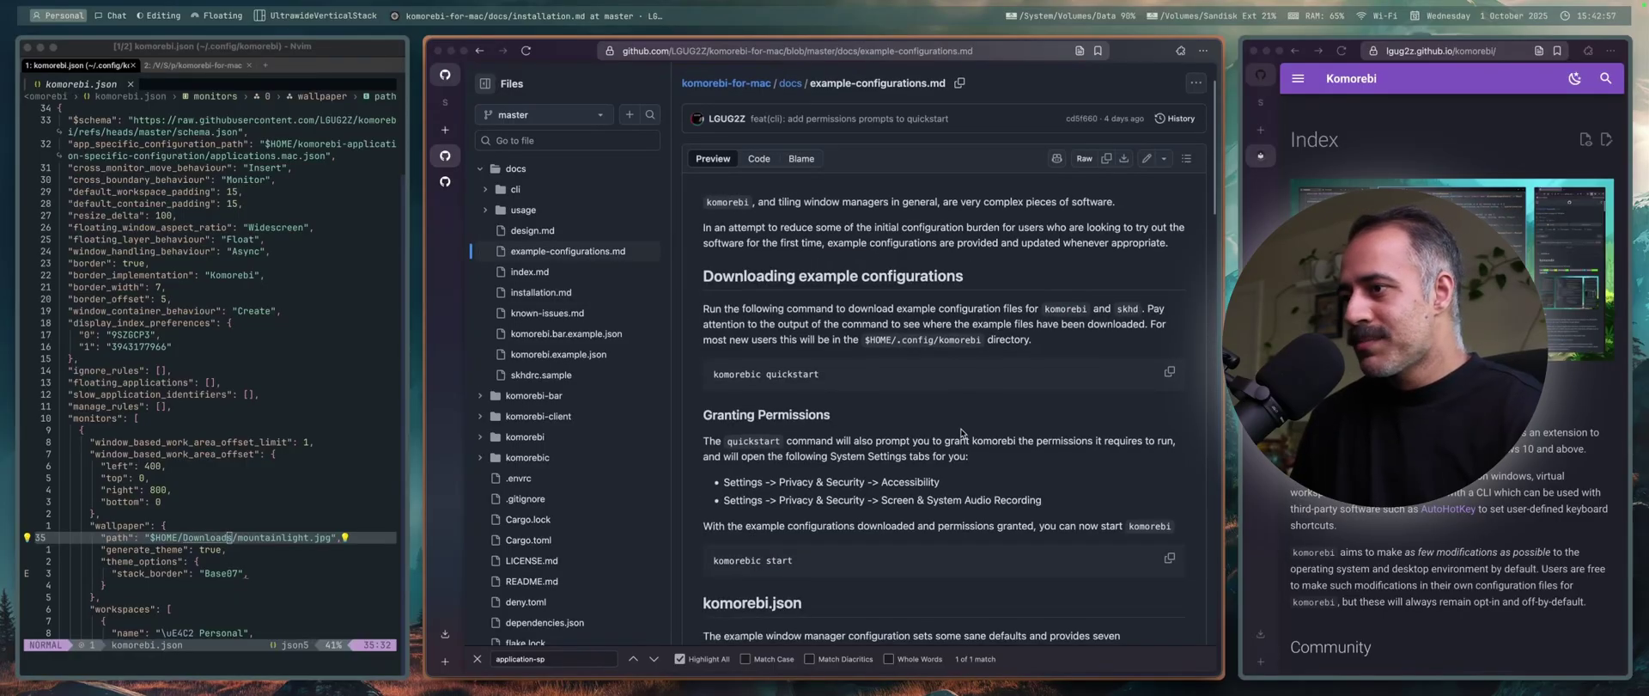
pyautogui.scroll(-4, 963, 432)
pyautogui.scroll(5, 964, 432)
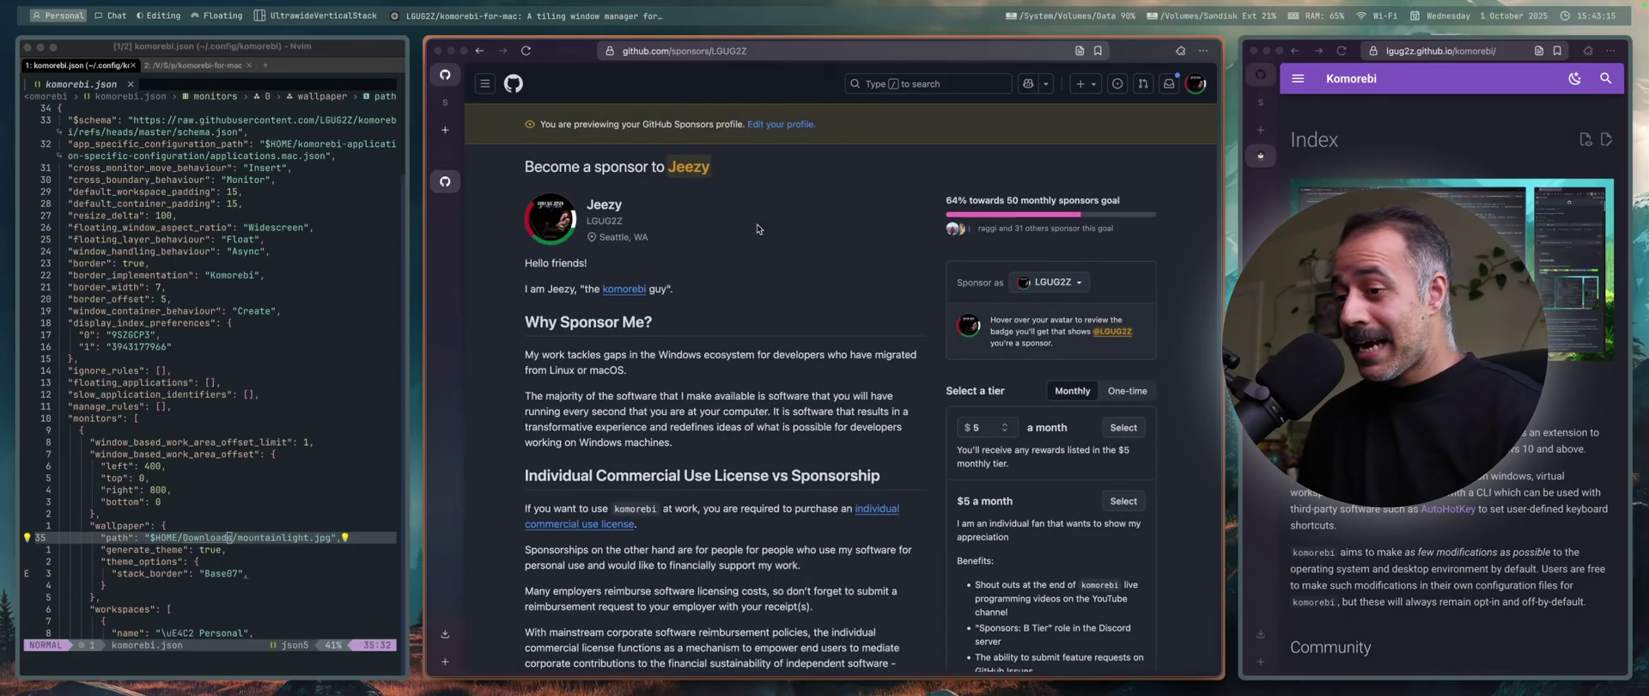
# - Look over the Sponsors page tiers, then go back to the komorebi repository
pyautogui.scroll(-3, 666, 314)
pyautogui.scroll(-3, 666, 314)
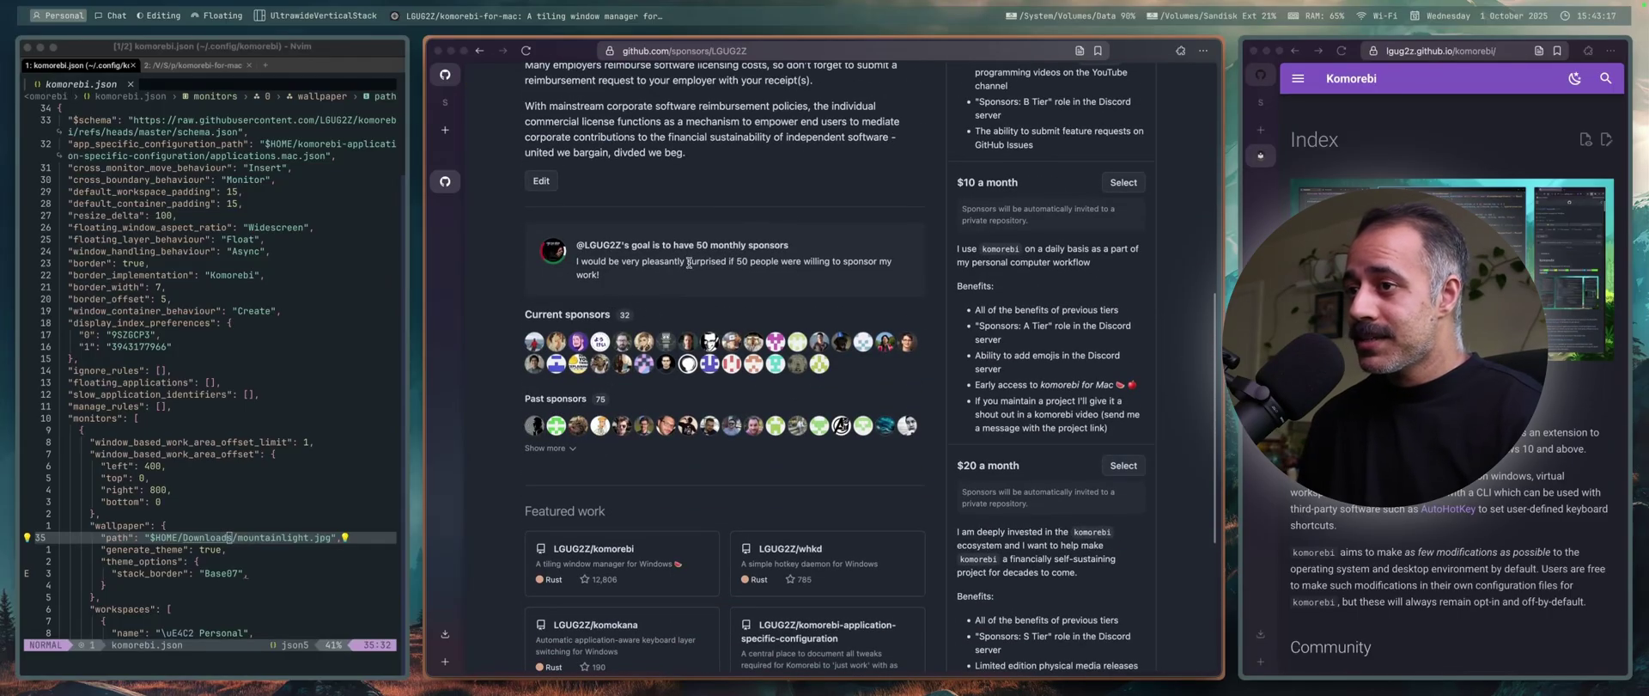
pyautogui.scroll(-1, 1003, 180)
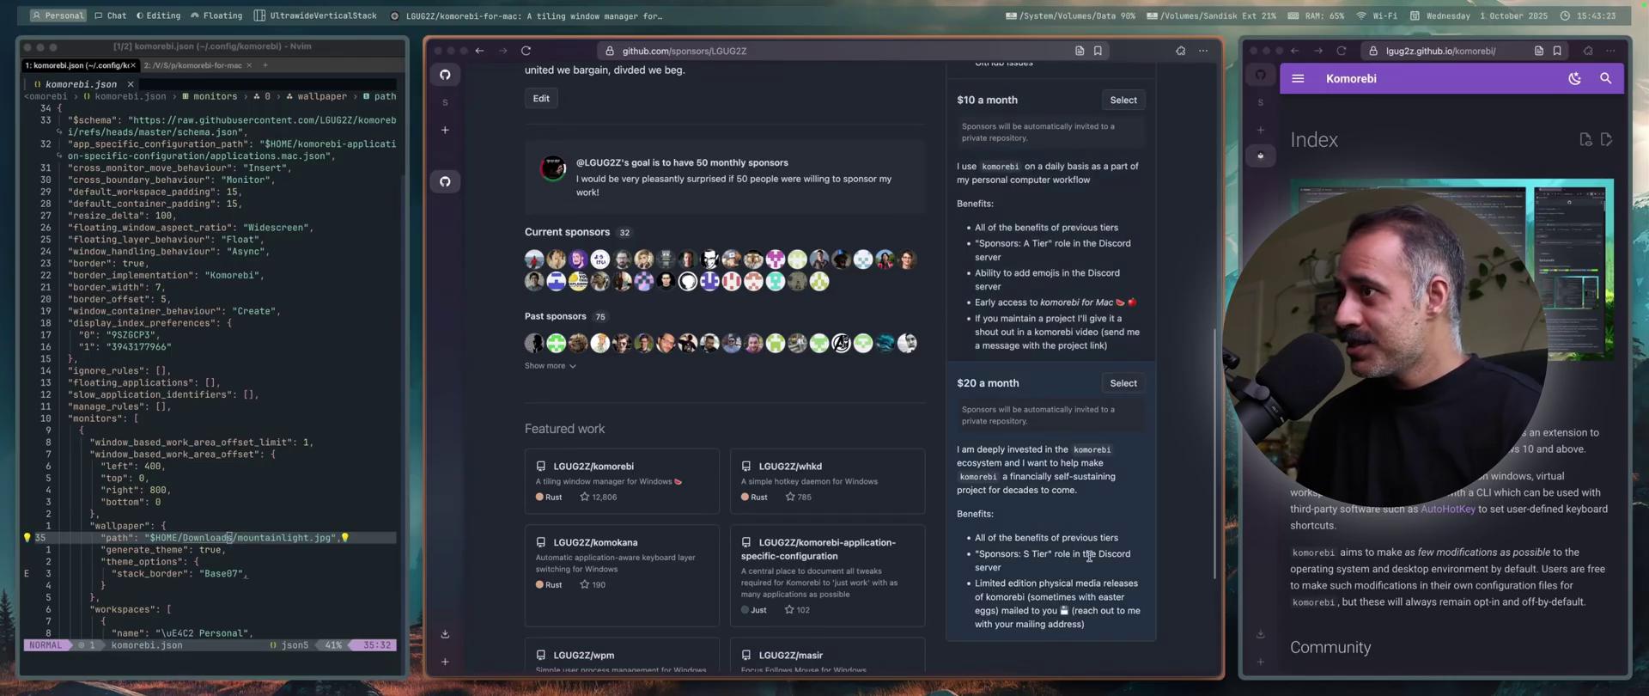
pyautogui.scroll(8, 1077, 562)
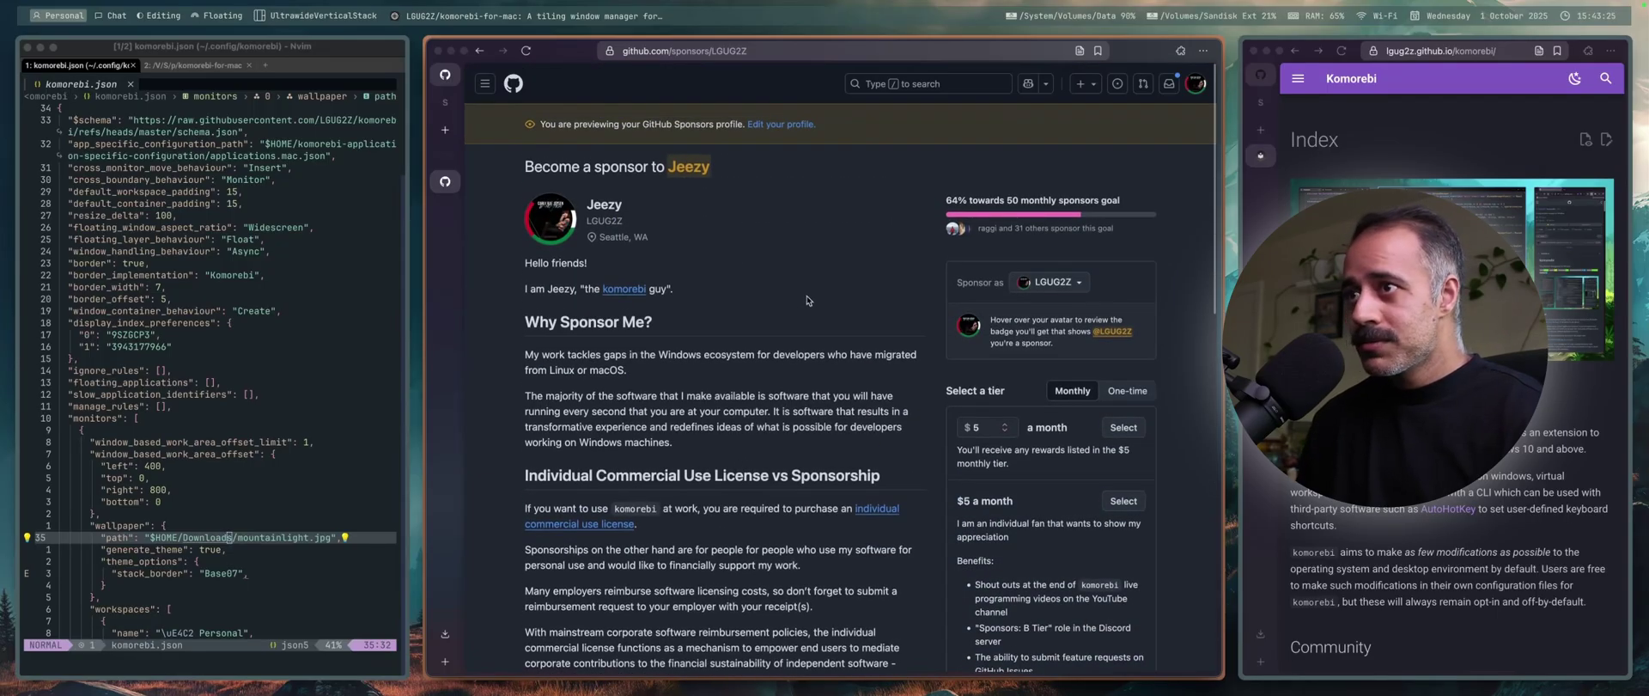
pyautogui.click(480, 51)
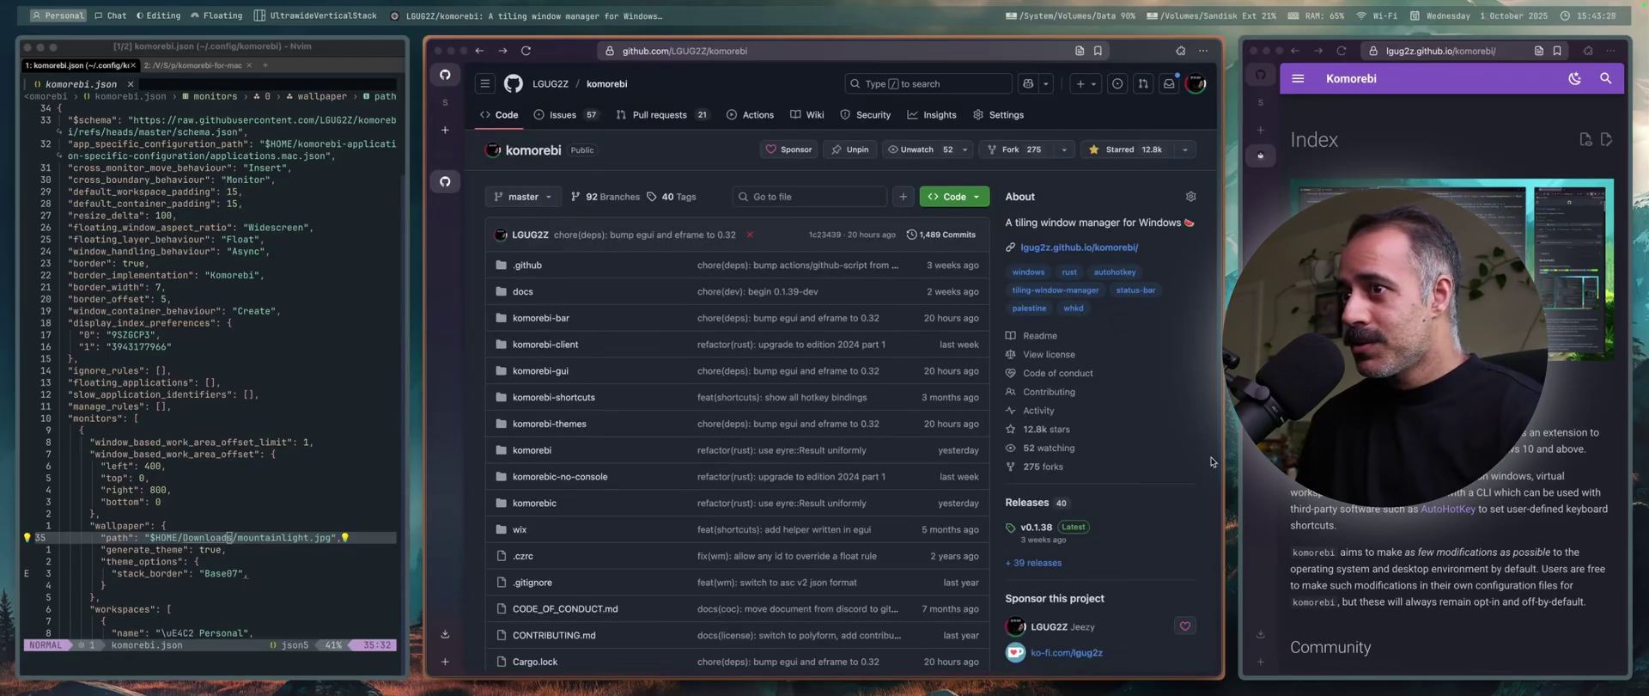
pyautogui.scroll(-5, 1184, 453)
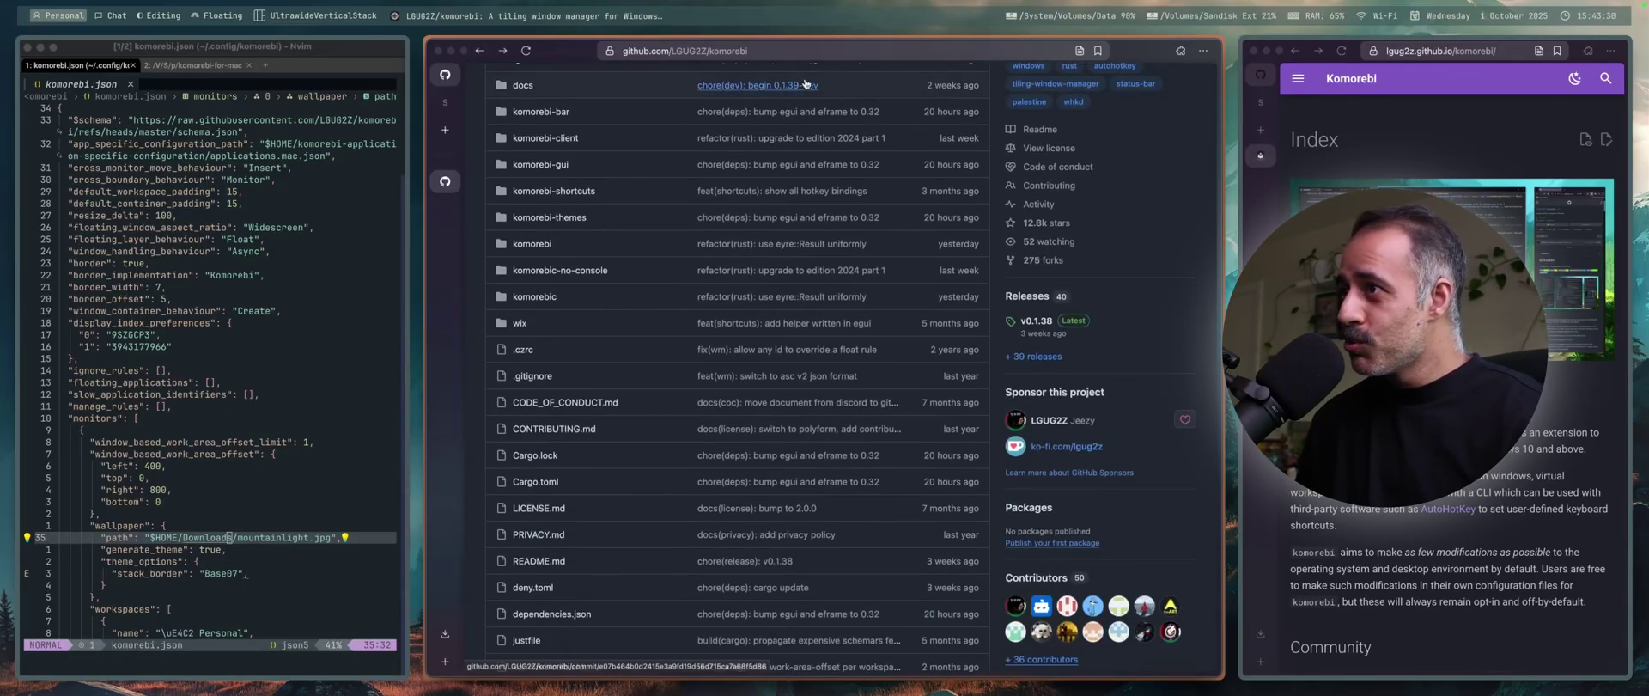
# - Change the address to the komorebi-for-mac repository and load it
pyautogui.click(820, 51)
pyautogui.click(819, 52)
pyautogui.write('-for-')
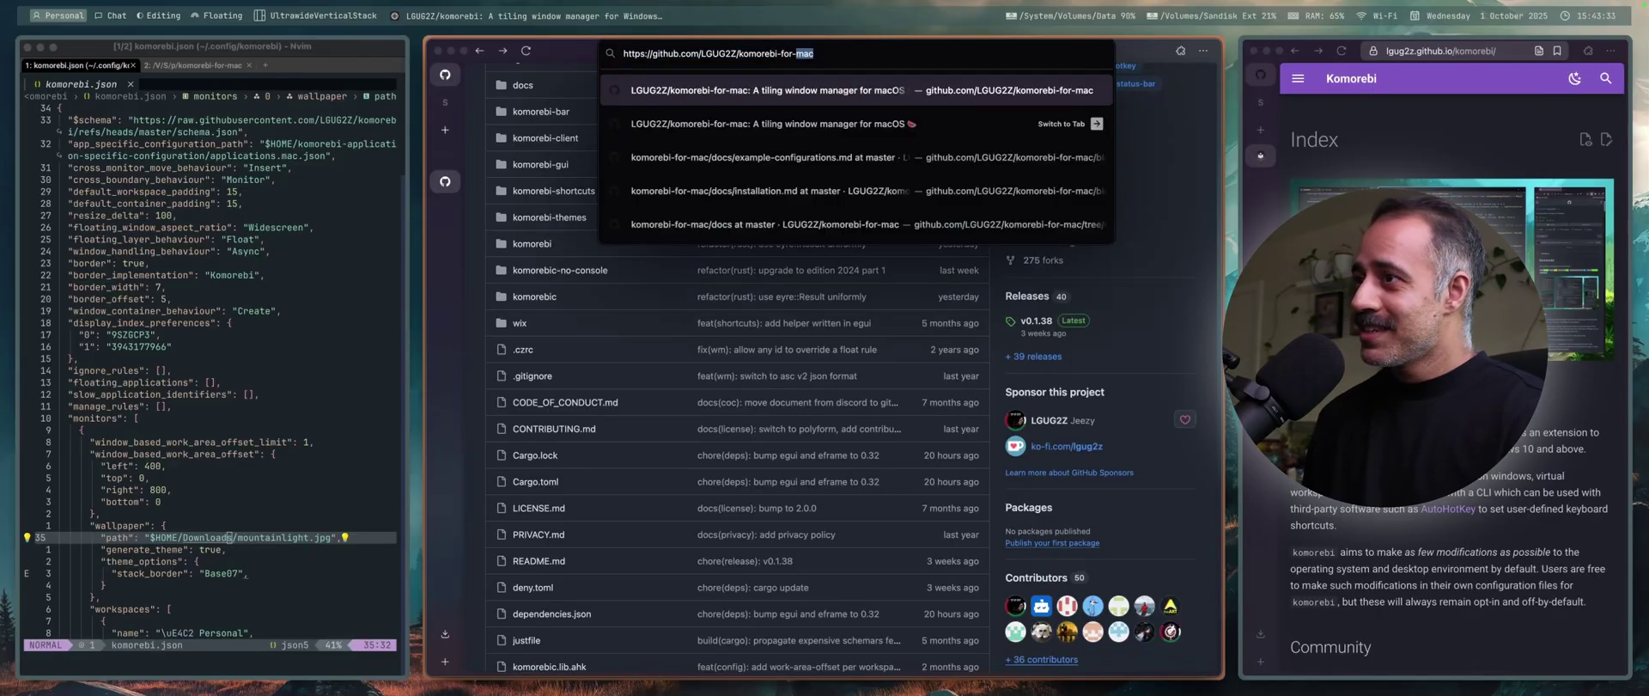
pyautogui.press('Return')
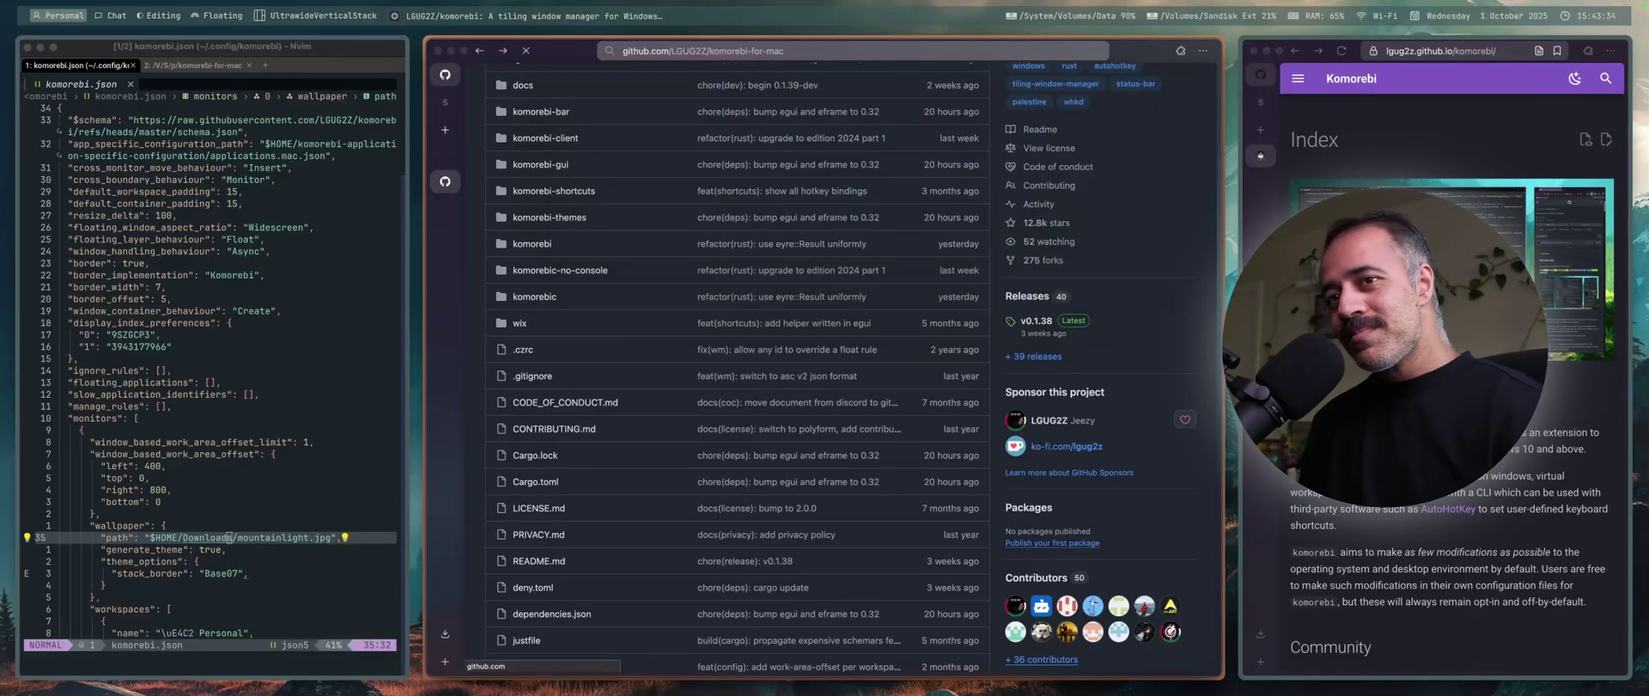
pyautogui.scroll(-10, 811, 455)
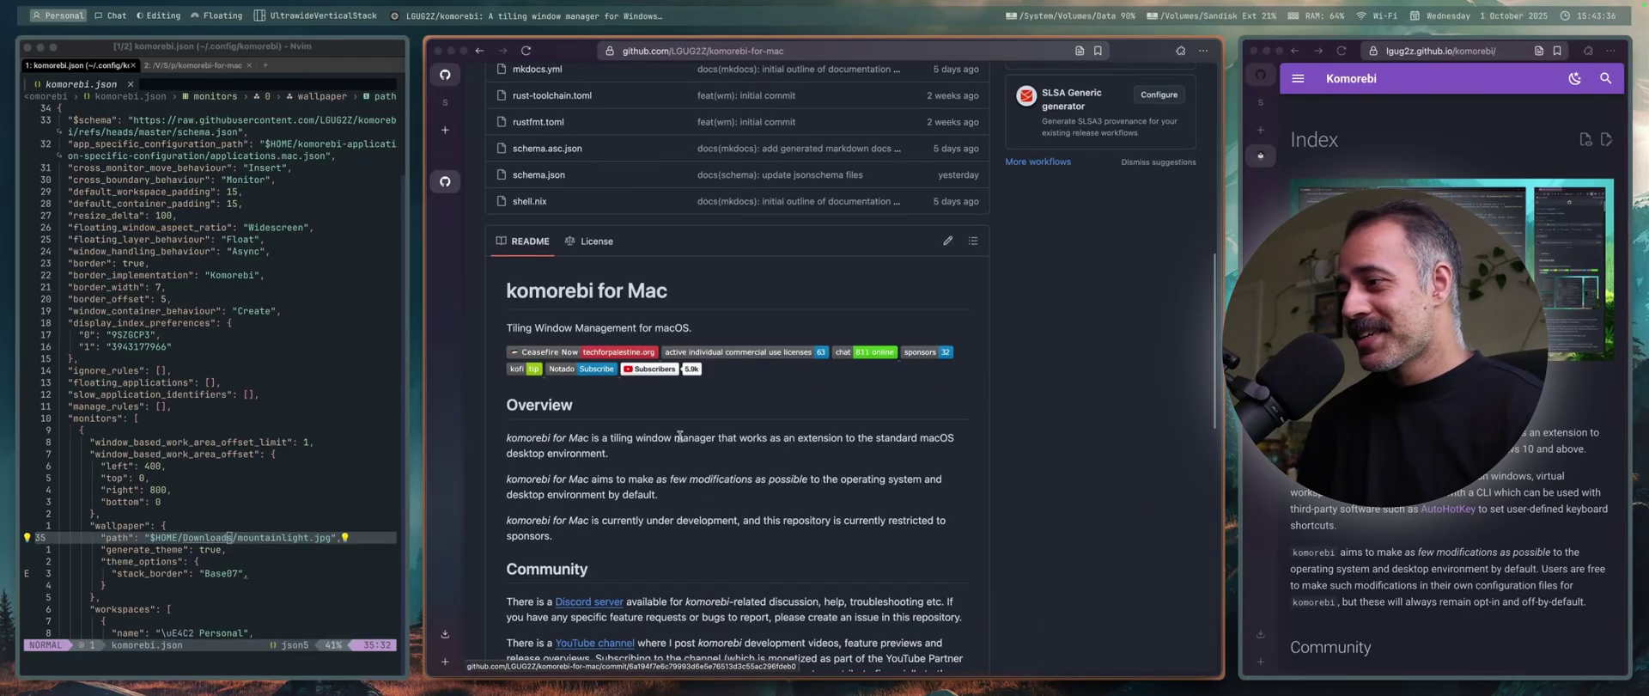
pyautogui.scroll(-3, 927, 460)
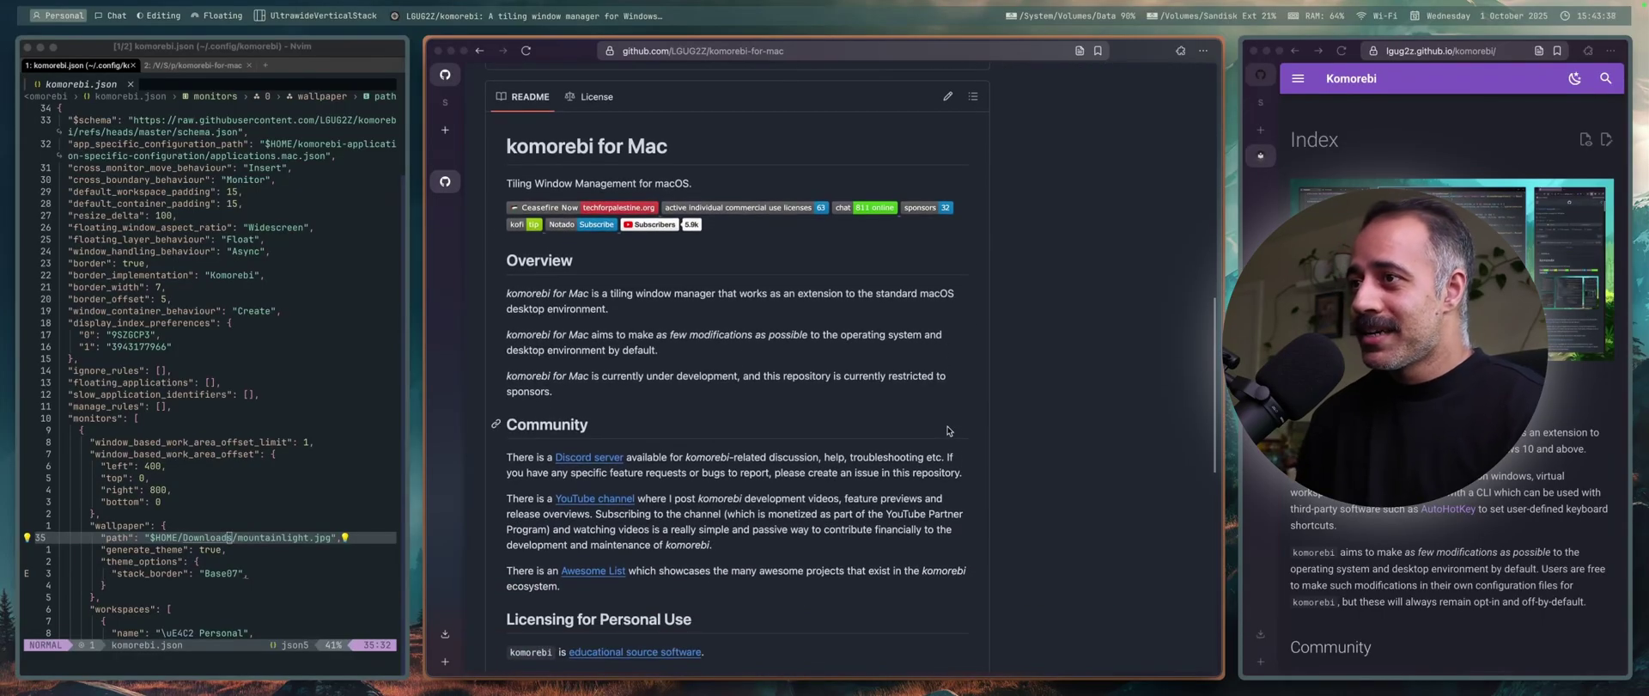